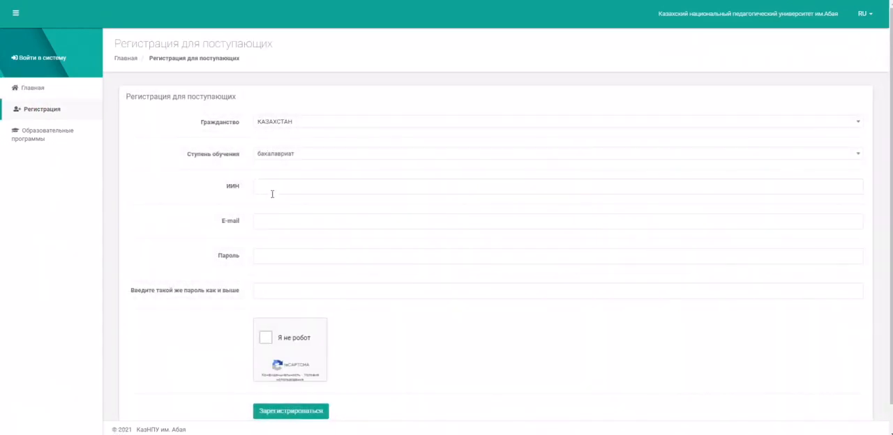
Step: Enter the applicant's individual identification number (ИИН) and e-mail address in the bachelor's registration form
{"action": "left_click", "coordinate": [272, 187]}
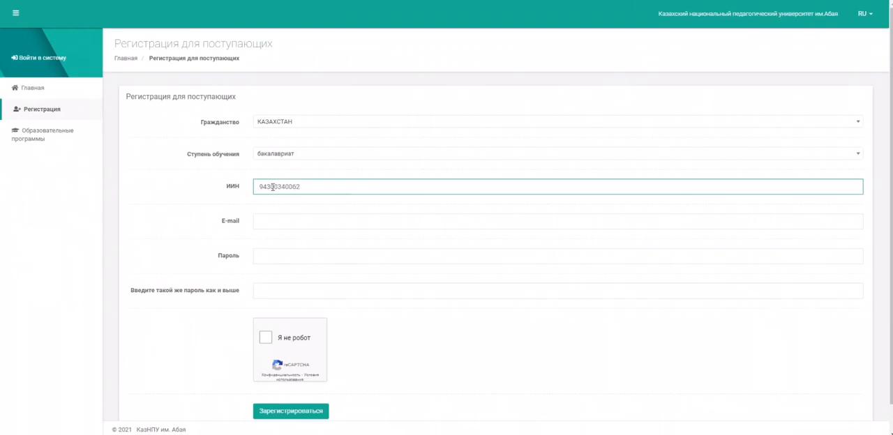
{"action": "key", "text": "Tab"}
{"action": "left_click", "coordinate": [322, 187]}
{"action": "type", "text": "0"}
{"action": "key", "text": "Tab"}
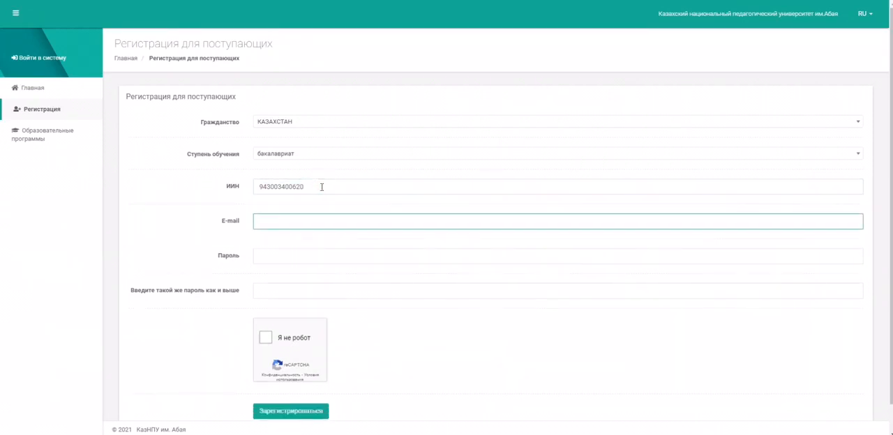
{"action": "key", "text": "Tab"}
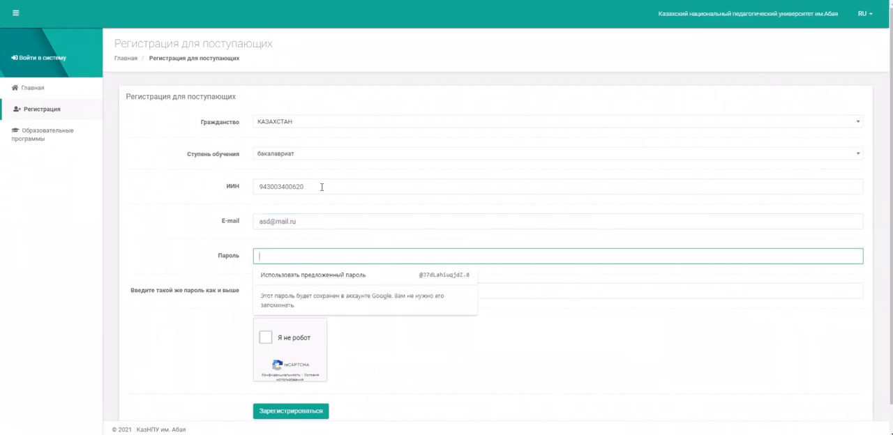
Step: Enter and repeat the account password, confirm the reCAPTCHA check and submit the registration
{"action": "type", "text": "••••••"}
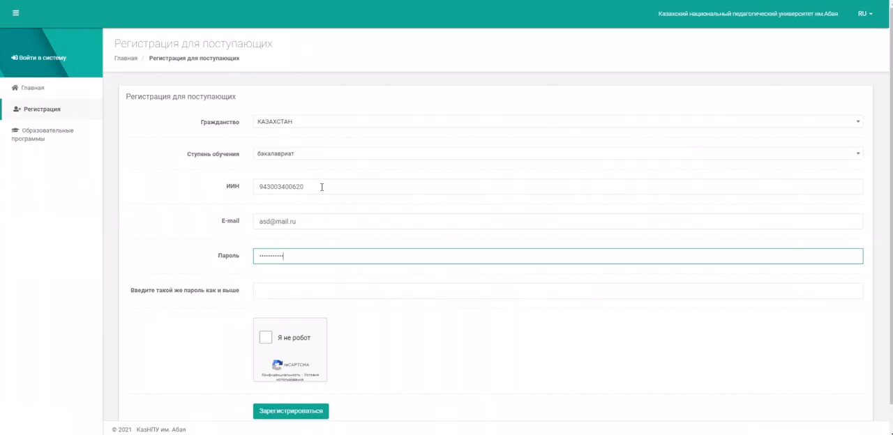
{"action": "left_click", "coordinate": [288, 295]}
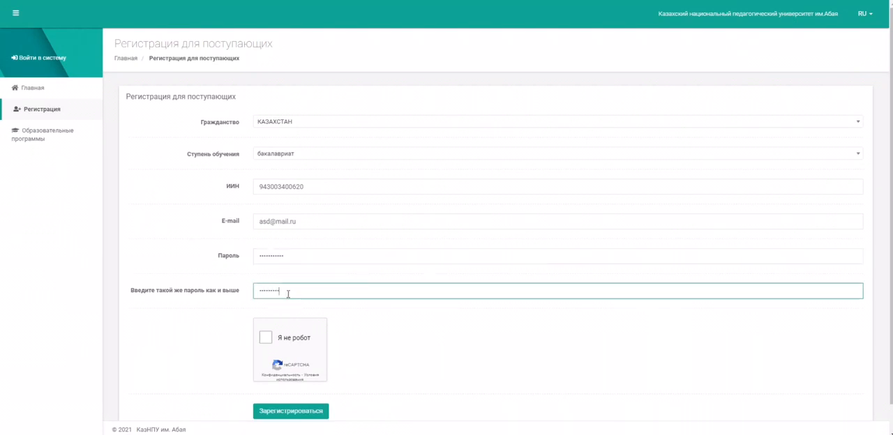
{"action": "left_click", "coordinate": [268, 339]}
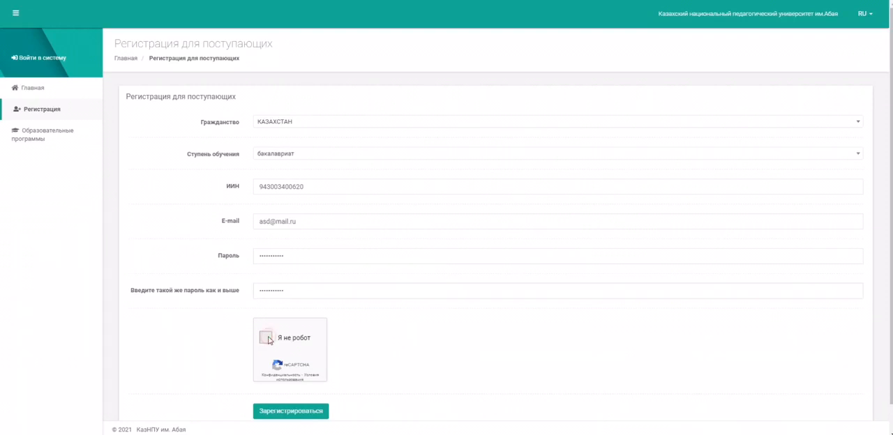
{"action": "scroll", "coordinate": [224, 332], "scroll_direction": "down", "scroll_amount": 1}
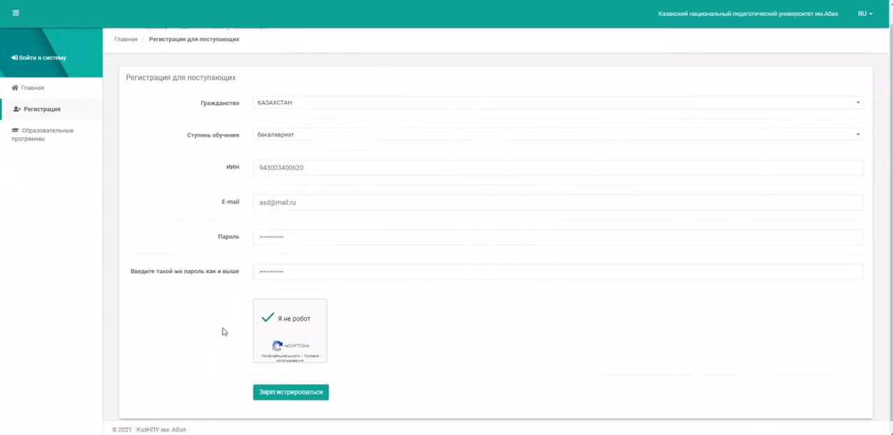
{"action": "left_click", "coordinate": [298, 388]}
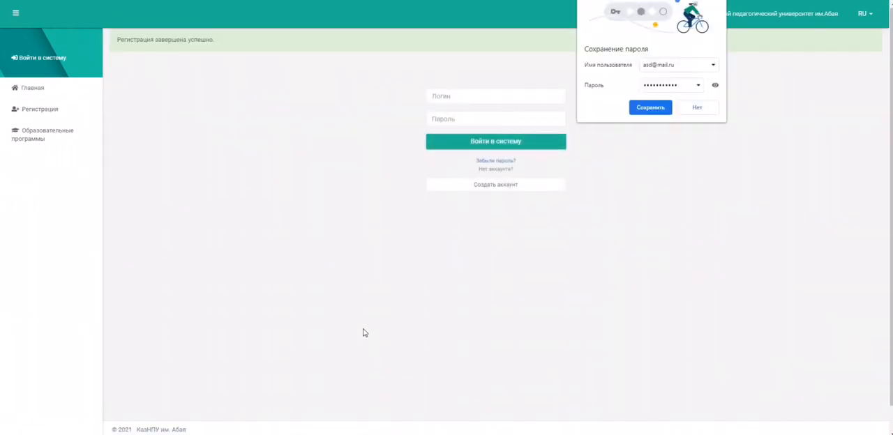
Step: Decline saving the password in the browser and log in with the registered e-mail and account password
{"action": "left_click", "coordinate": [702, 109]}
{"action": "left_click", "coordinate": [482, 98]}
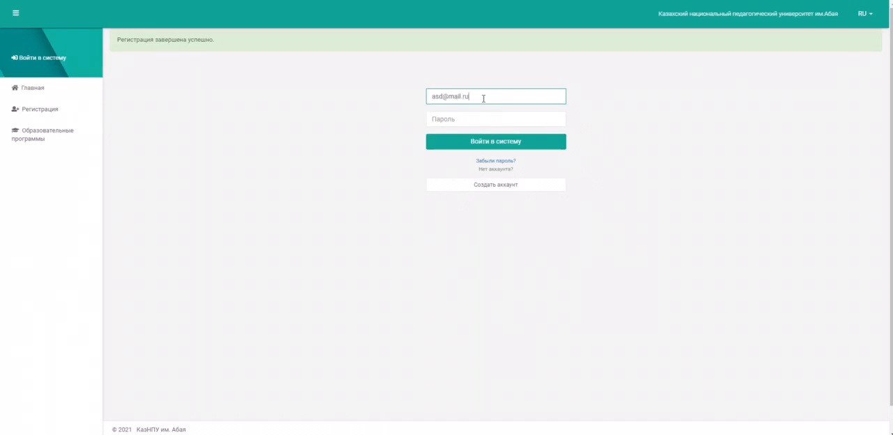
{"action": "key", "text": "Tab"}
{"action": "type", "text": "asd"}
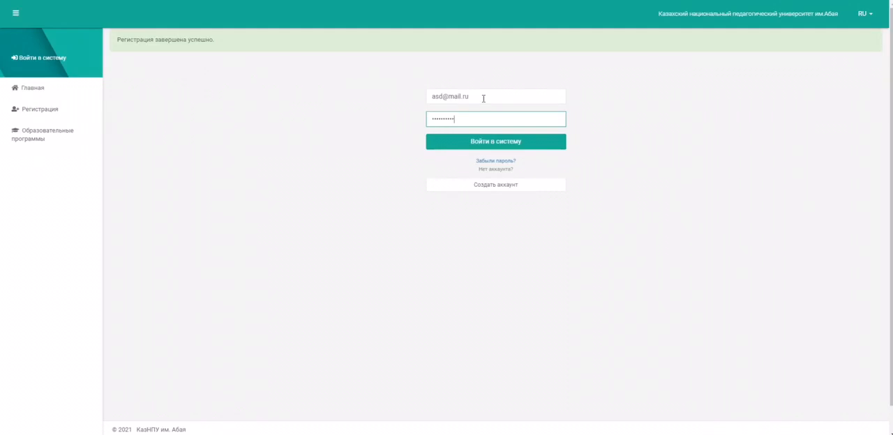
{"action": "key", "text": "Return"}
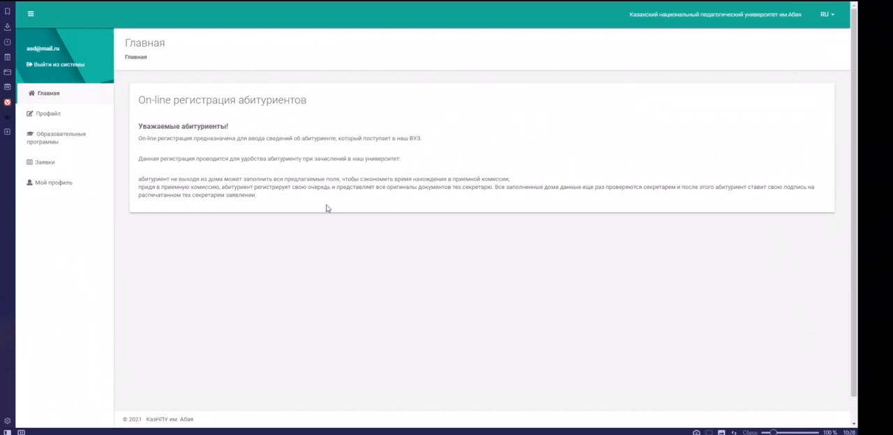
Step: Open the applicant's profile questionnaire and fill in the surname, first name and patronymic in the personal data
{"action": "left_click", "coordinate": [47, 116]}
{"action": "left_click", "coordinate": [324, 115]}
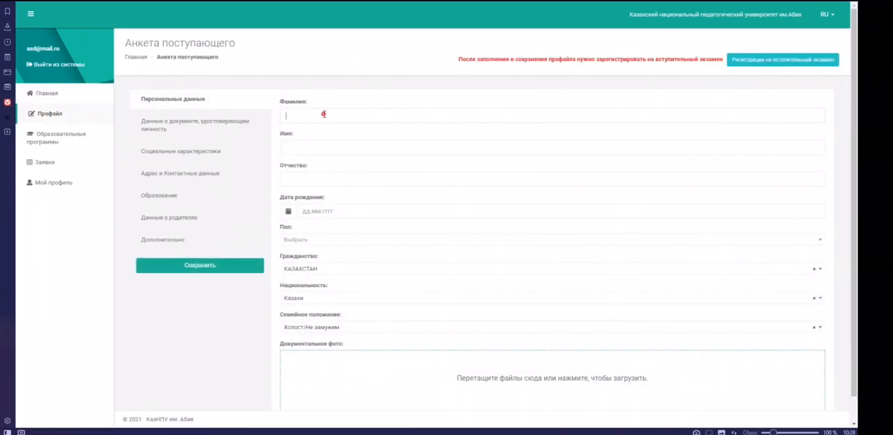
{"action": "type", "text": "фыв"}
{"action": "key", "text": "Tab"}
{"action": "key", "text": "Tab"}
{"action": "type", "text": "фыв"}
Step: Pick the applicant's date of birth and set the gender to Мужской
{"action": "left_click", "coordinate": [309, 213]}
{"action": "left_click", "coordinate": [316, 230]}
{"action": "left_click", "coordinate": [316, 230]}
{"action": "left_click", "coordinate": [286, 229]}
{"action": "left_click", "coordinate": [286, 228]}
{"action": "left_click", "coordinate": [331, 250]}
{"action": "left_click", "coordinate": [329, 260]}
{"action": "left_click", "coordinate": [345, 282]}
{"action": "left_click", "coordinate": [314, 242]}
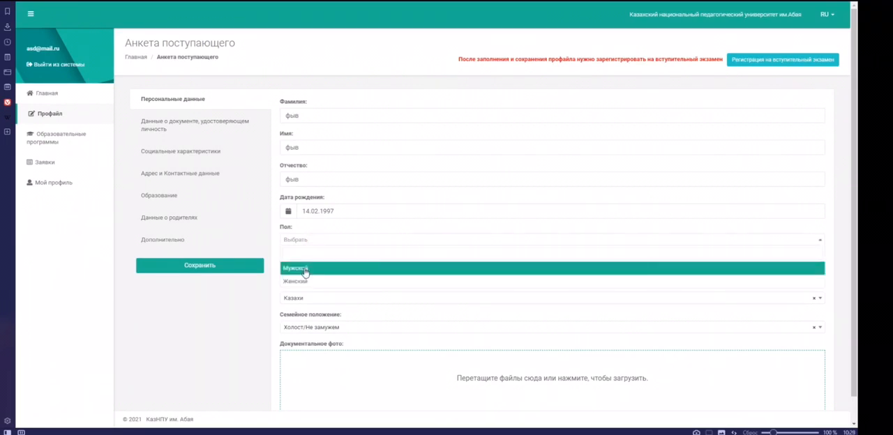
{"action": "left_click", "coordinate": [305, 271]}
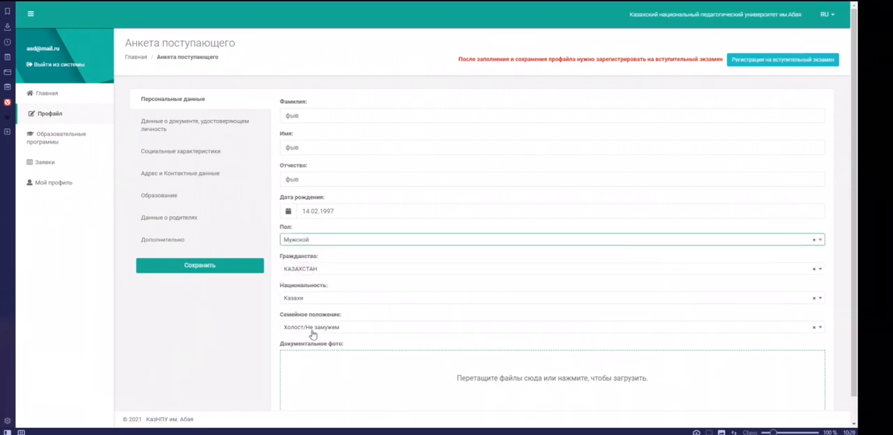
Step: Upload the image 3x4 from the Изображения folder as the applicant's document photo
{"action": "scroll", "coordinate": [269, 309], "scroll_direction": "down", "scroll_amount": 1}
{"action": "left_click", "coordinate": [481, 363]}
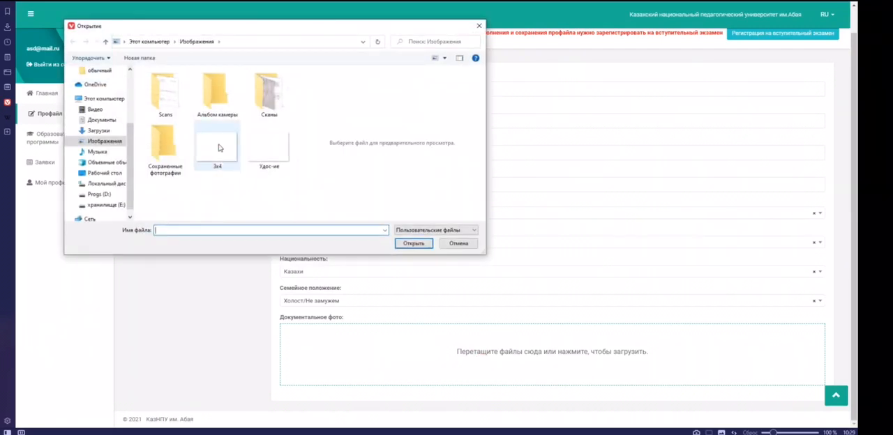
{"action": "double_click", "coordinate": [218, 148]}
{"action": "scroll", "coordinate": [211, 299], "scroll_direction": "down", "scroll_amount": 1}
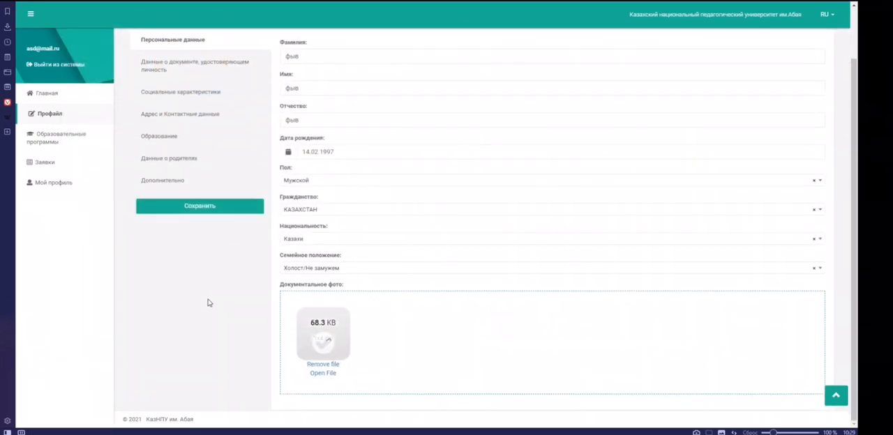
Step: In the identity document section, choose the type Документ, удостоверяющий личность and enter the document number
{"action": "scroll", "coordinate": [207, 303], "scroll_direction": "up", "scroll_amount": 2}
{"action": "left_click", "coordinate": [194, 121]}
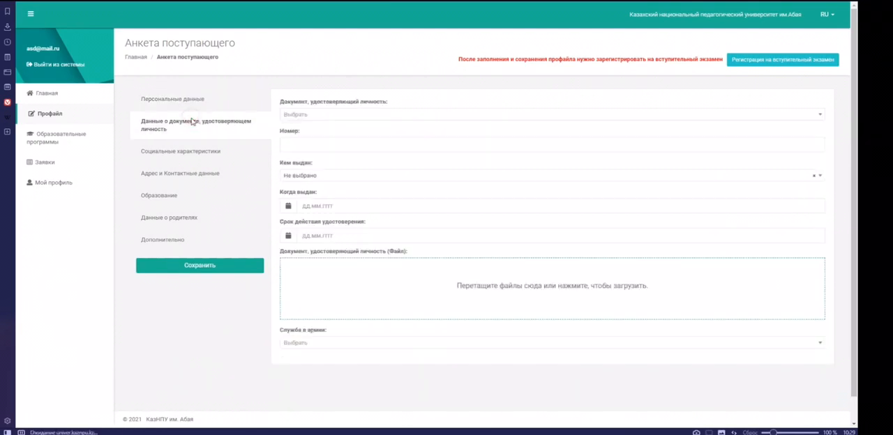
{"action": "left_click", "coordinate": [316, 118]}
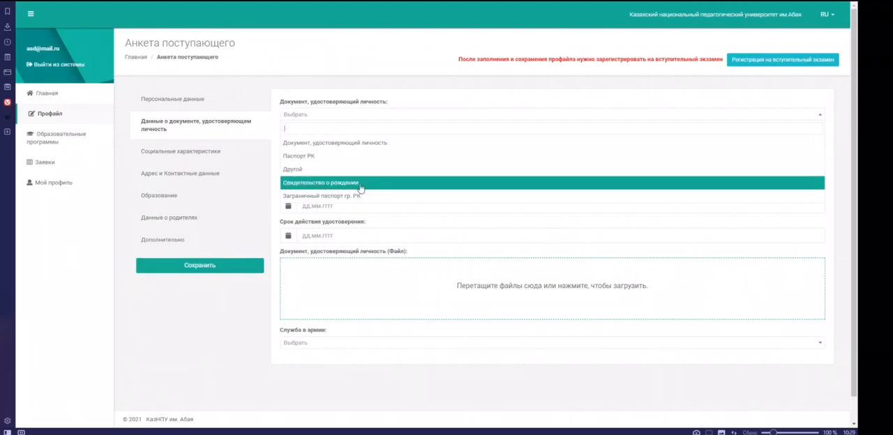
{"action": "left_click", "coordinate": [344, 143]}
{"action": "left_click", "coordinate": [325, 145]}
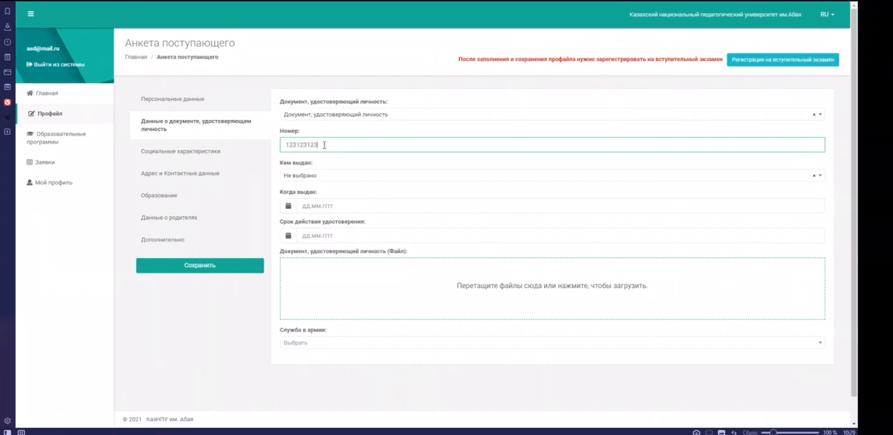
Step: Set the document's issuer to Министерство Юстиции РК, with issue date 02.05.2019 and expiry date 20.08.2021
{"action": "left_click", "coordinate": [330, 176]}
{"action": "left_click", "coordinate": [334, 212]}
{"action": "left_click", "coordinate": [319, 206]}
{"action": "left_click", "coordinate": [327, 222]}
{"action": "left_click", "coordinate": [289, 222]}
{"action": "left_click", "coordinate": [290, 222]}
{"action": "left_click", "coordinate": [331, 269]}
{"action": "left_click", "coordinate": [331, 278]}
{"action": "left_click", "coordinate": [314, 236]}
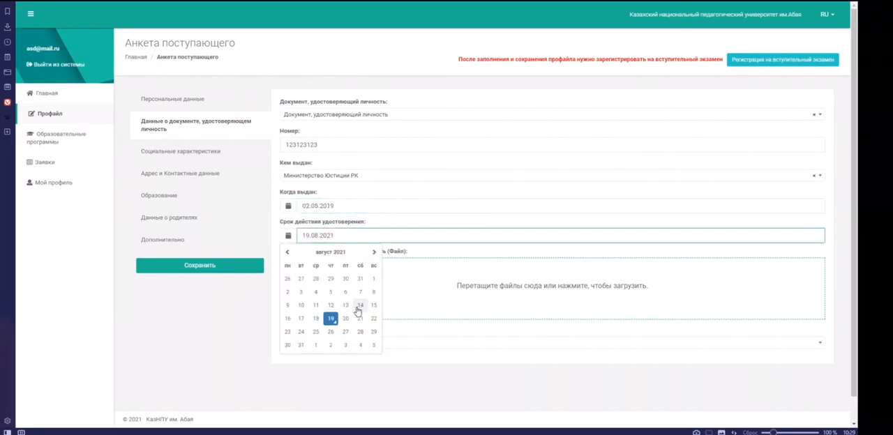
{"action": "left_click", "coordinate": [345, 318]}
{"action": "left_click", "coordinate": [463, 285]}
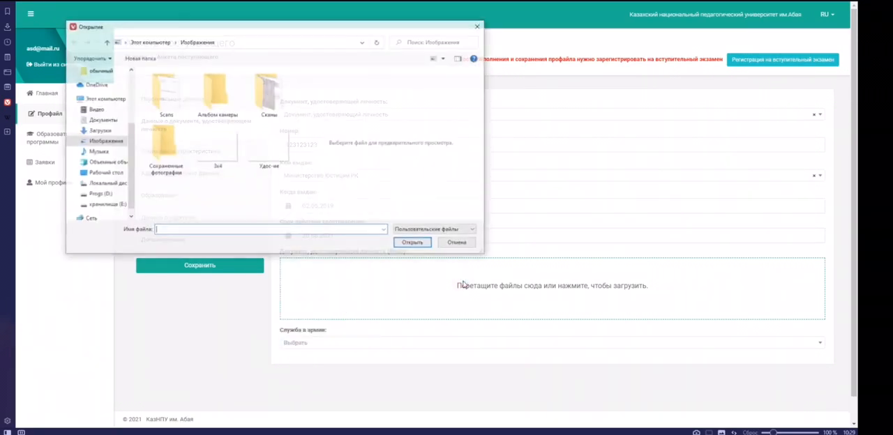
{"action": "double_click", "coordinate": [219, 152]}
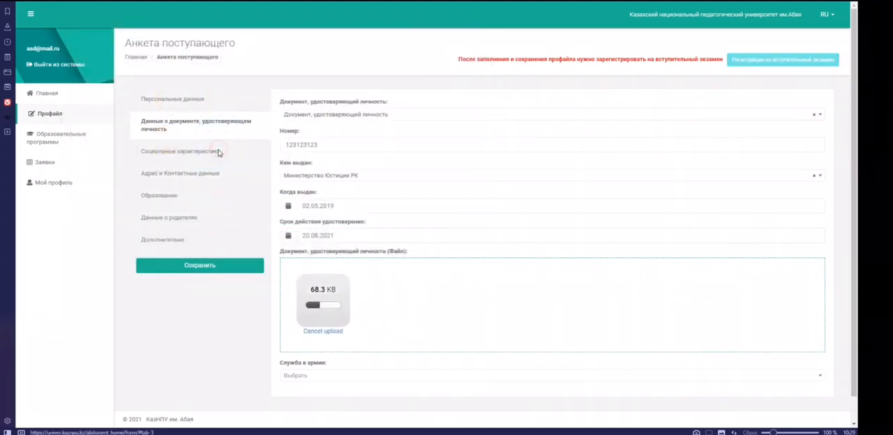
{"action": "left_click", "coordinate": [323, 331]}
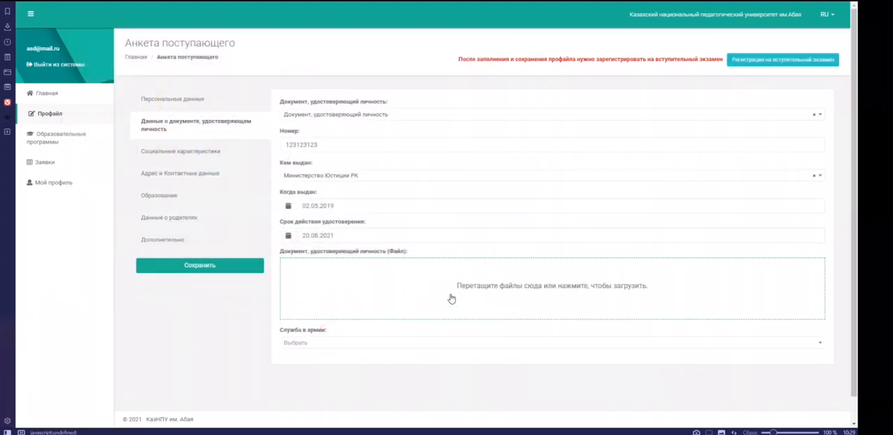
Step: Upload the file Удос-ие as the identity document scan and set the army service status to Не военнообязанный
{"action": "left_click", "coordinate": [450, 293]}
{"action": "double_click", "coordinate": [270, 146]}
{"action": "left_click", "coordinate": [302, 377]}
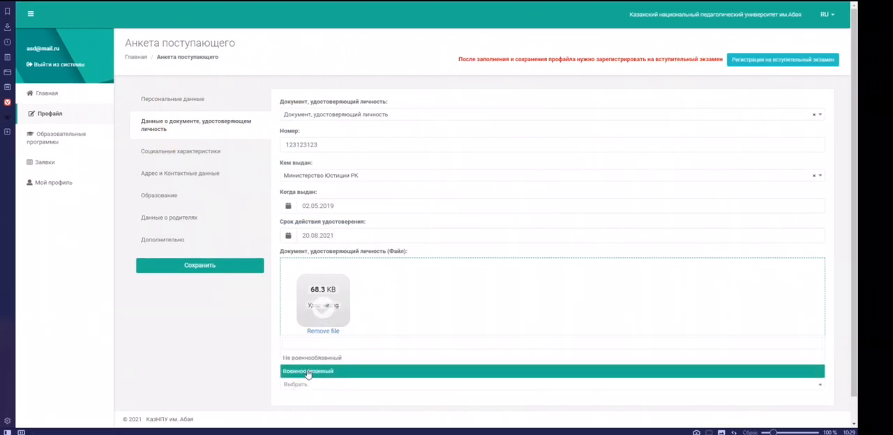
{"action": "left_click", "coordinate": [310, 358]}
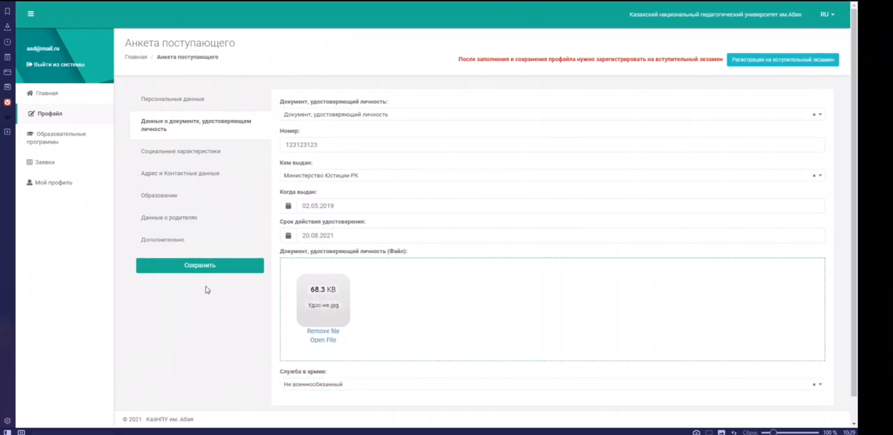
Step: Fill in the social characteristics with 2 minor children or students, category Малообеспеченная and award победитель республиканской олимпиады
{"action": "left_click", "coordinate": [203, 151]}
{"action": "left_click", "coordinate": [314, 113]}
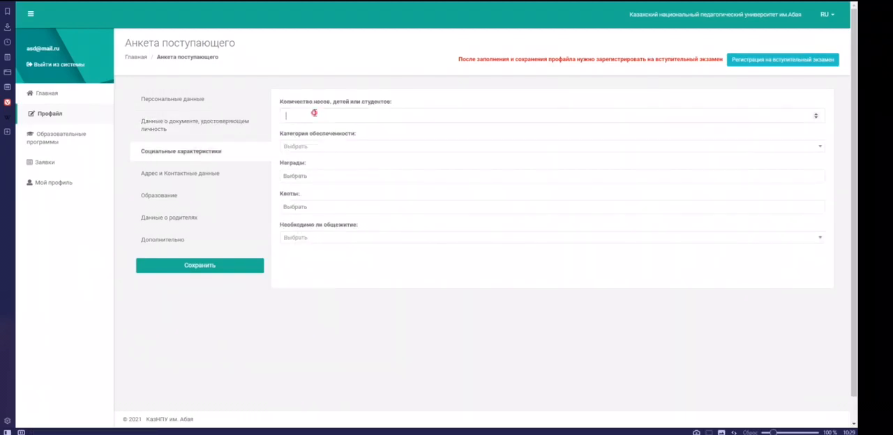
{"action": "left_click", "coordinate": [305, 147]}
{"action": "left_click", "coordinate": [322, 187]}
{"action": "left_click", "coordinate": [342, 175]}
{"action": "left_click", "coordinate": [321, 315]}
Step: Add the quota лиц казахской национальности, не являющихся гражданами РК and set the dormitory need to Нуждаюсь
{"action": "left_click", "coordinate": [314, 206]}
{"action": "left_click", "coordinate": [321, 235]}
{"action": "left_click", "coordinate": [321, 237]}
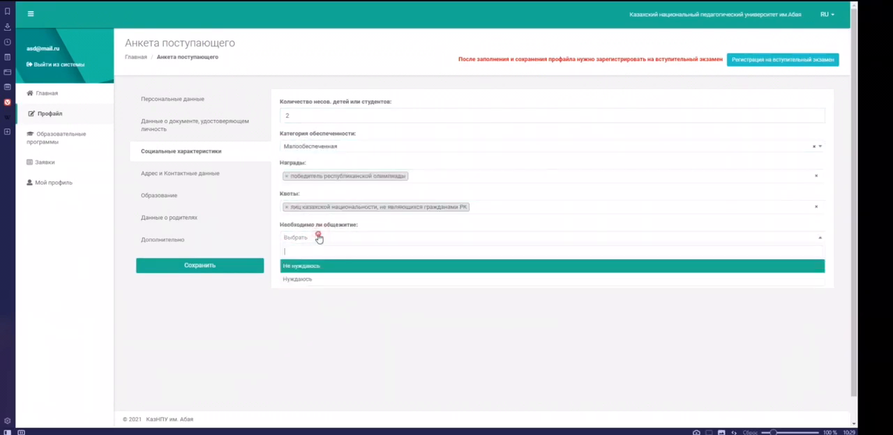
{"action": "left_click", "coordinate": [319, 273]}
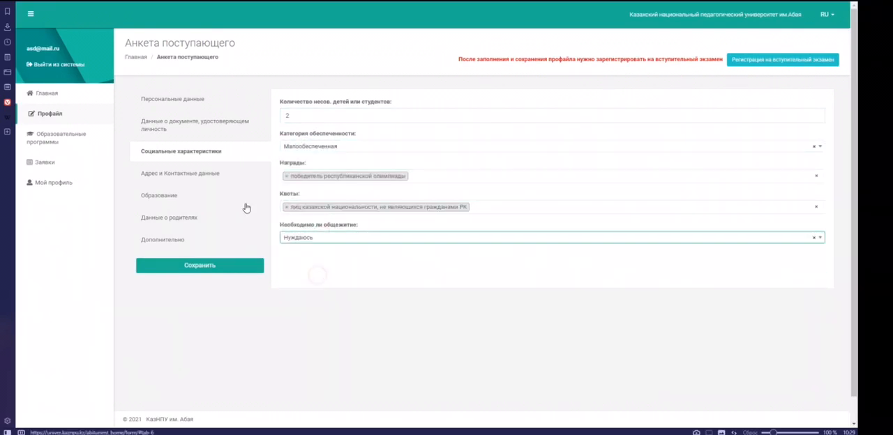
Step: Set the country of arrival to КАЗАХСТАН in the address and contact data section
{"action": "left_click", "coordinate": [203, 180]}
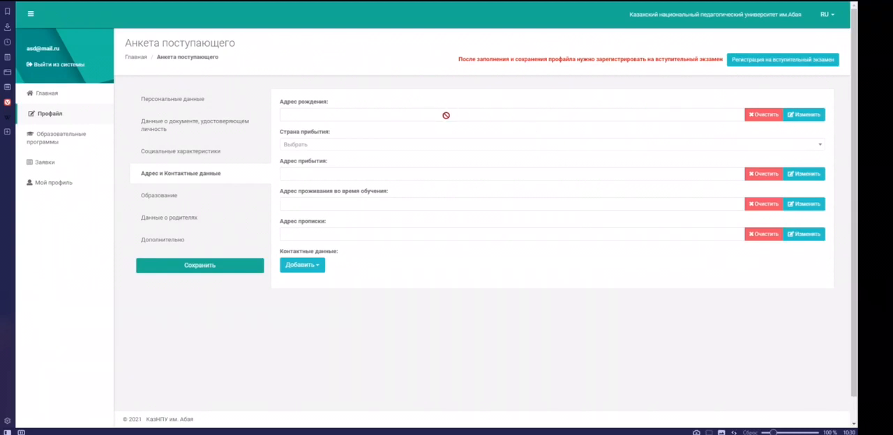
{"action": "left_click", "coordinate": [377, 150]}
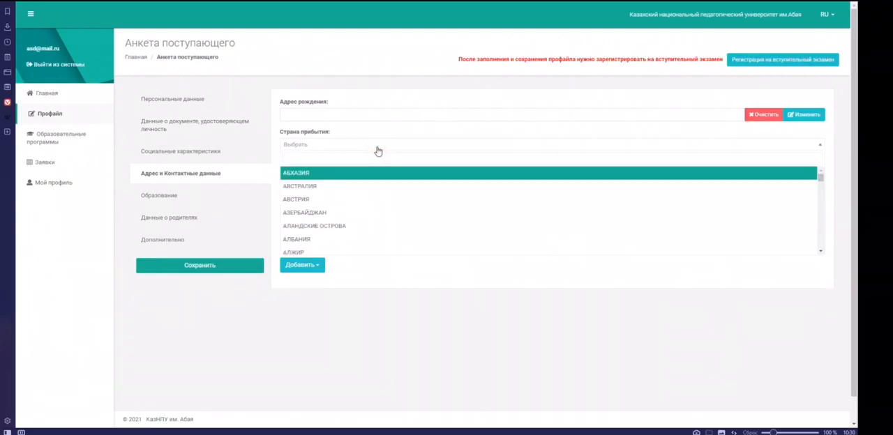
{"action": "type", "text": "каз"}
{"action": "left_click", "coordinate": [376, 174]}
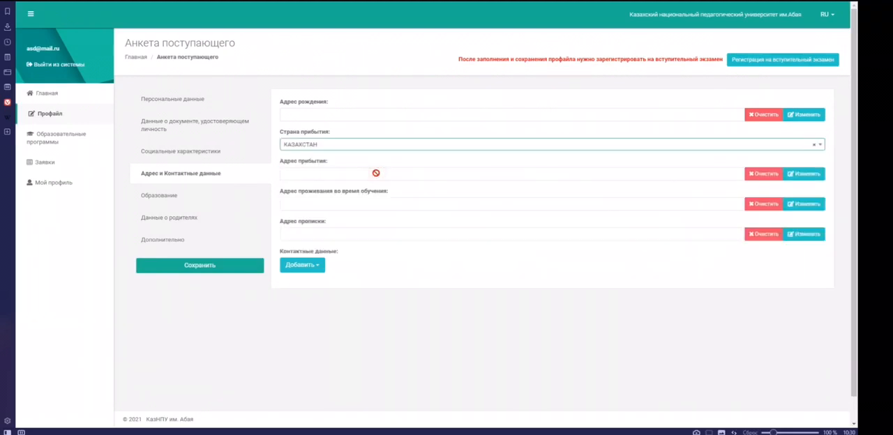
Step: Open the arrival address for editing and set its region to АЛМАТИНСКАЯ(ОБЛАСТЬ) and its district to АКСУСКИЙ(РАЙОН)
{"action": "left_click", "coordinate": [806, 174]}
{"action": "left_click", "coordinate": [363, 88]}
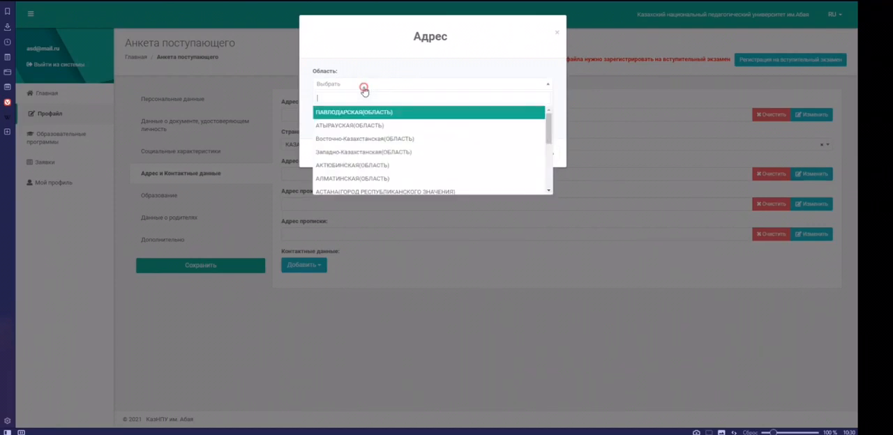
{"action": "type", "text": "алм"}
{"action": "left_click", "coordinate": [386, 114]}
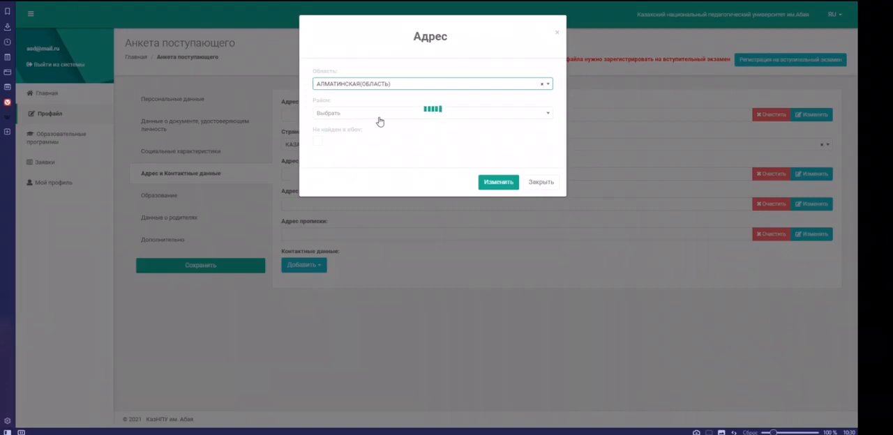
{"action": "left_click", "coordinate": [379, 118]}
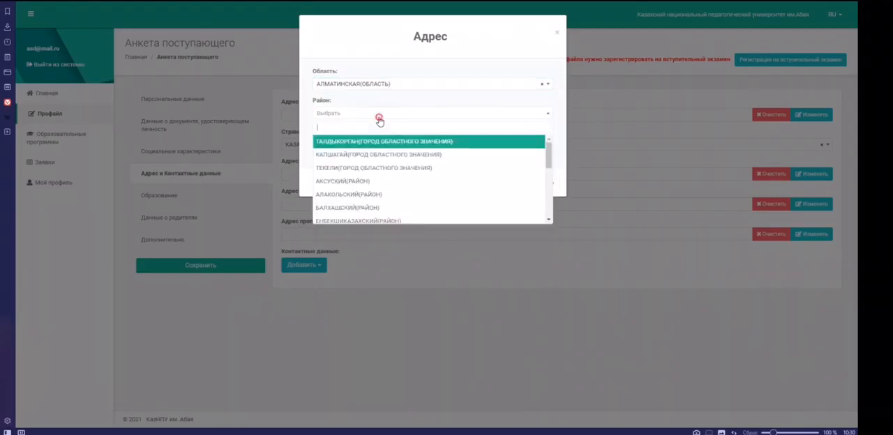
{"action": "left_click", "coordinate": [370, 182]}
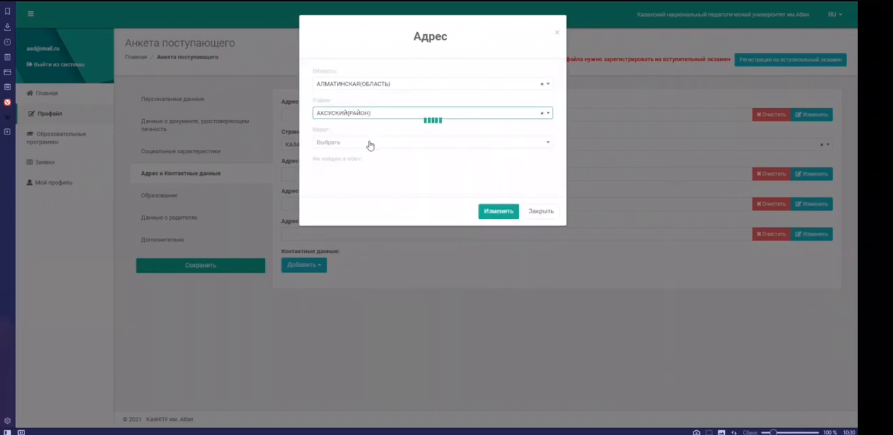
Step: Choose the rural district and the village for the arrival address
{"action": "left_click", "coordinate": [369, 143]}
{"action": "scroll", "coordinate": [412, 217], "scroll_direction": "down", "scroll_amount": 3}
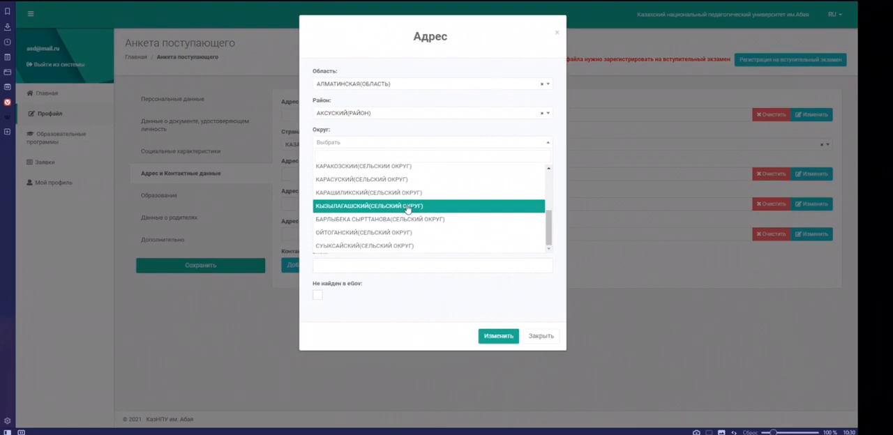
{"action": "left_click", "coordinate": [408, 207]}
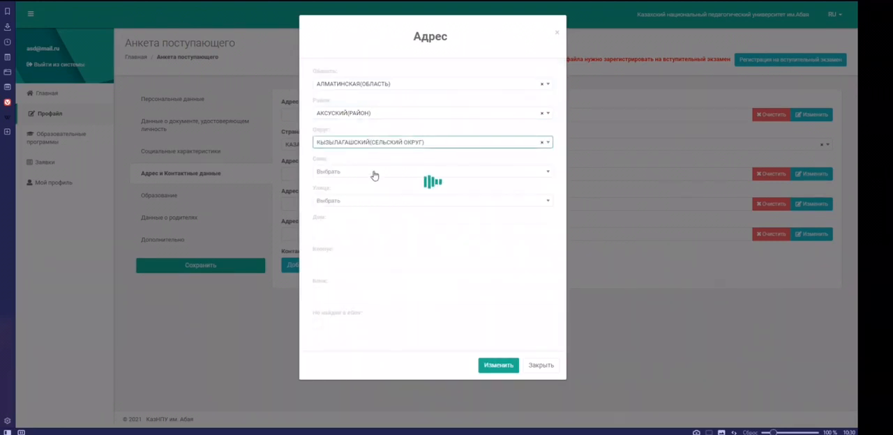
{"action": "left_click", "coordinate": [374, 174]}
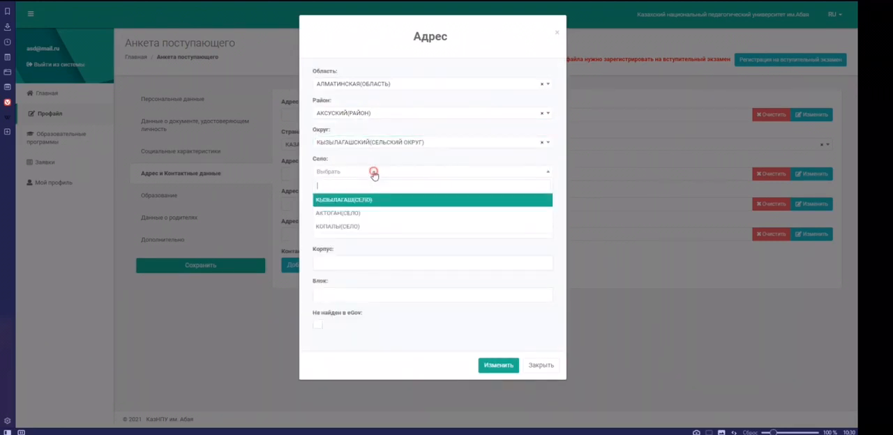
{"action": "left_click", "coordinate": [364, 211]}
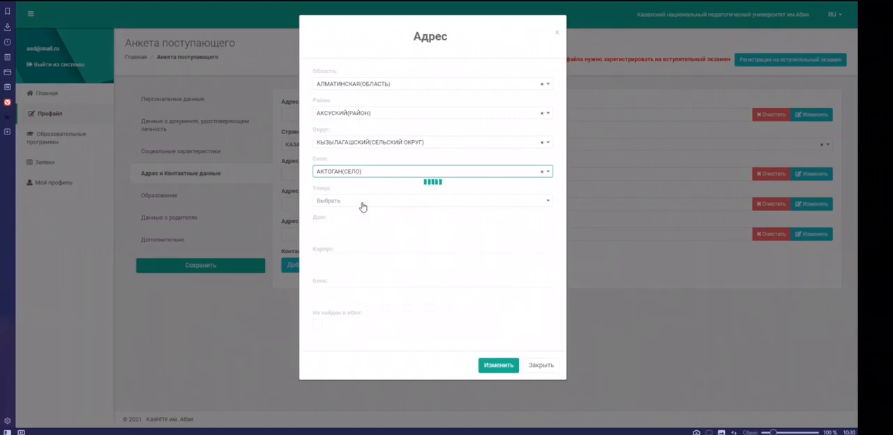
Step: Choose the street and enter the house, building and block numbers for the arrival address
{"action": "left_click", "coordinate": [363, 206]}
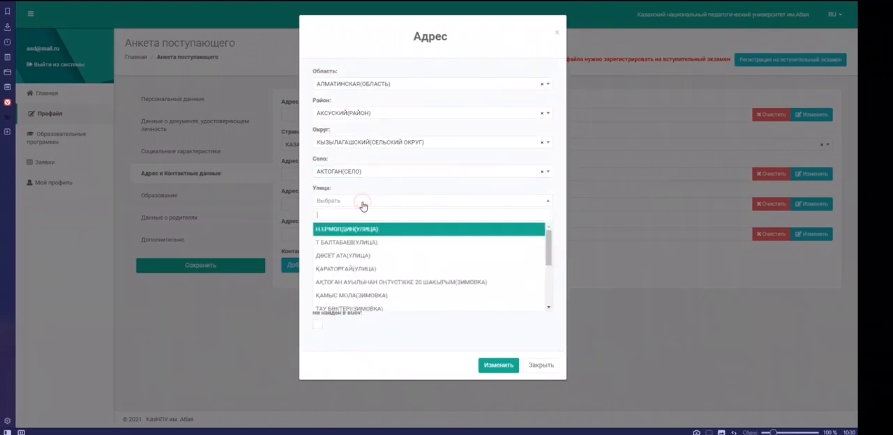
{"action": "scroll", "coordinate": [373, 262], "scroll_direction": "down", "scroll_amount": 5}
{"action": "left_click", "coordinate": [374, 251]}
{"action": "left_click", "coordinate": [358, 231]}
{"action": "type", "text": "123"}
{"action": "left_click", "coordinate": [342, 263]}
{"action": "type", "text": "23"}
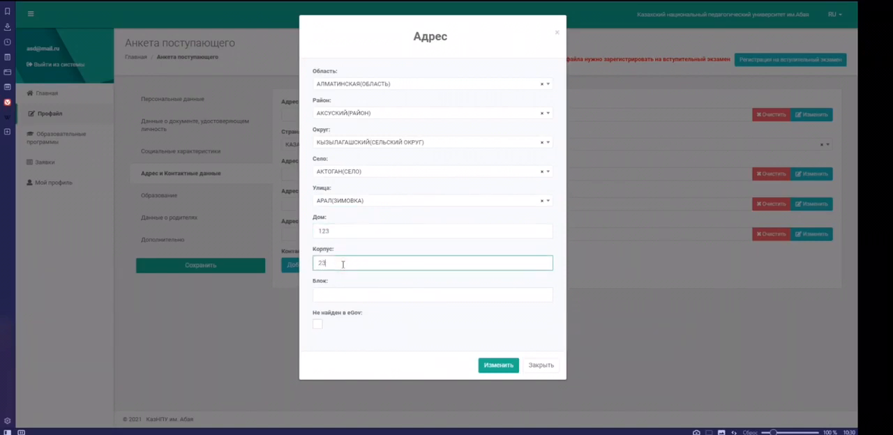
{"action": "left_click", "coordinate": [351, 292]}
{"action": "type", "text": "2"}
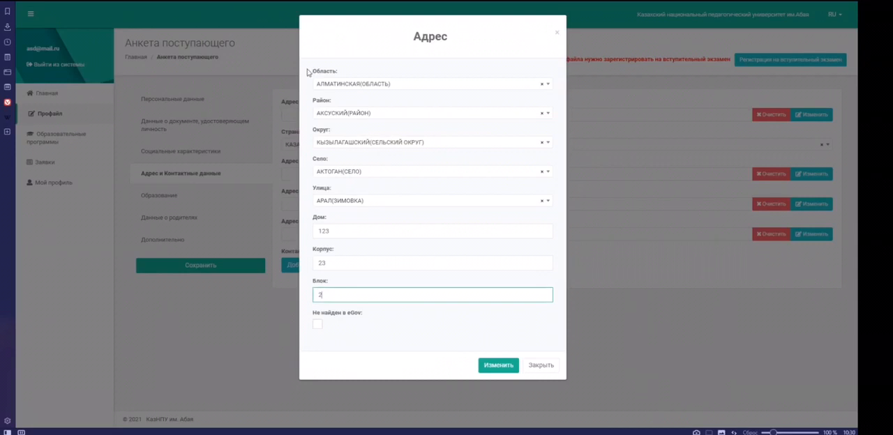
{"action": "left_click", "coordinate": [318, 326]}
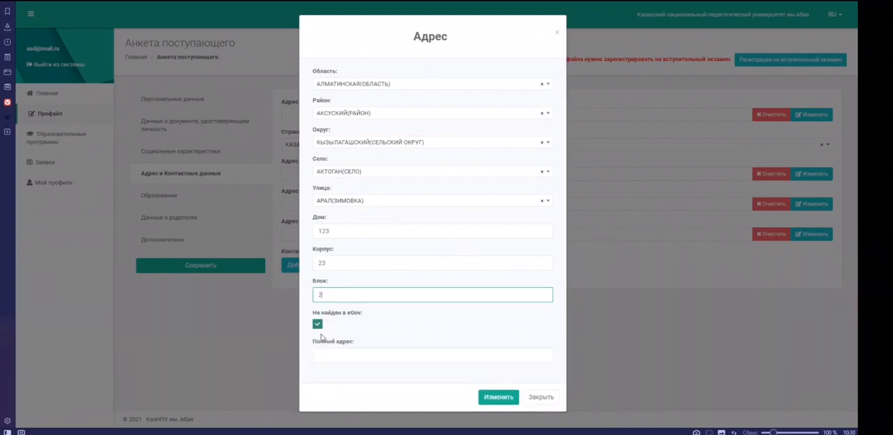
{"action": "left_click", "coordinate": [339, 357]}
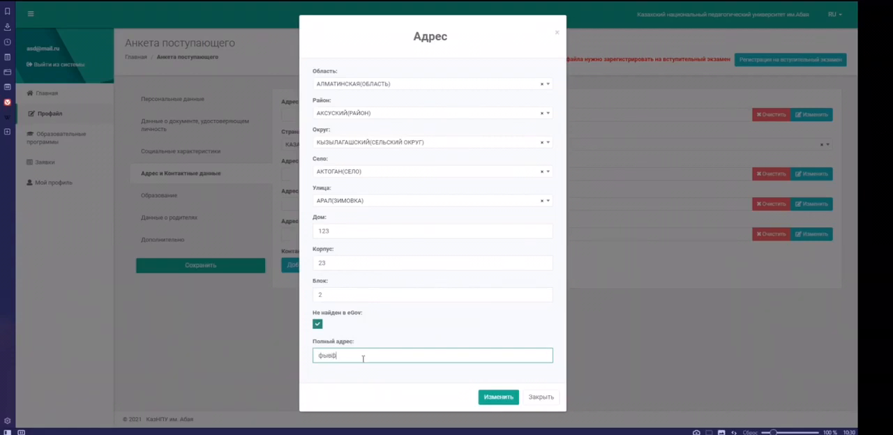
{"action": "left_click_drag", "start_coordinate": [387, 355], "coordinate": [310, 359]}
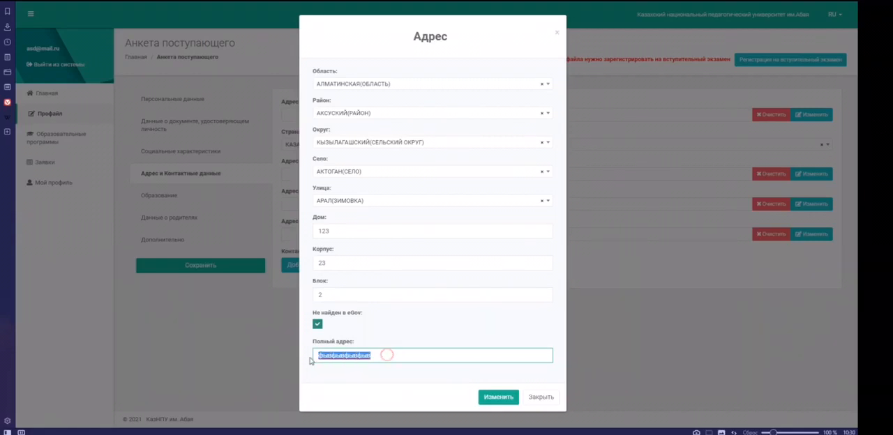
{"action": "left_click", "coordinate": [404, 326]}
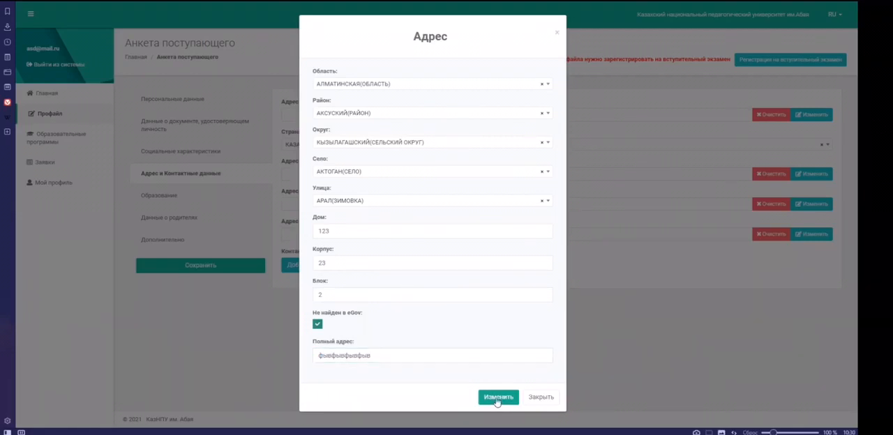
{"action": "left_click", "coordinate": [318, 325]}
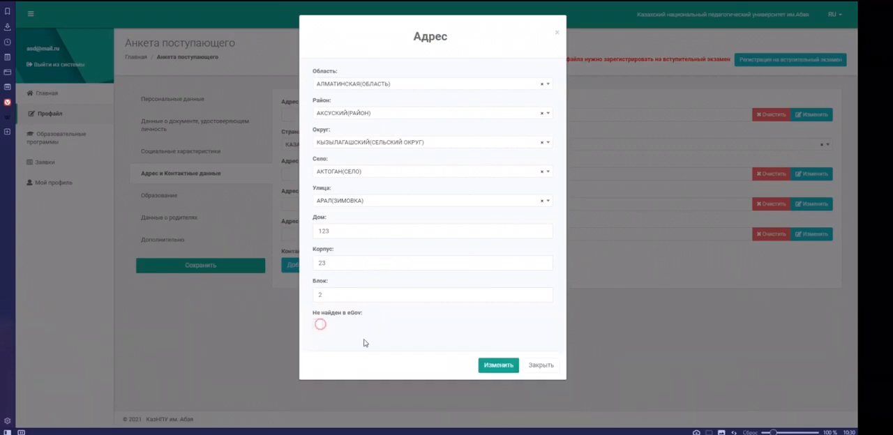
Step: Apply the completed arrival address to the applicant's questionnaire
{"action": "left_click", "coordinate": [489, 365]}
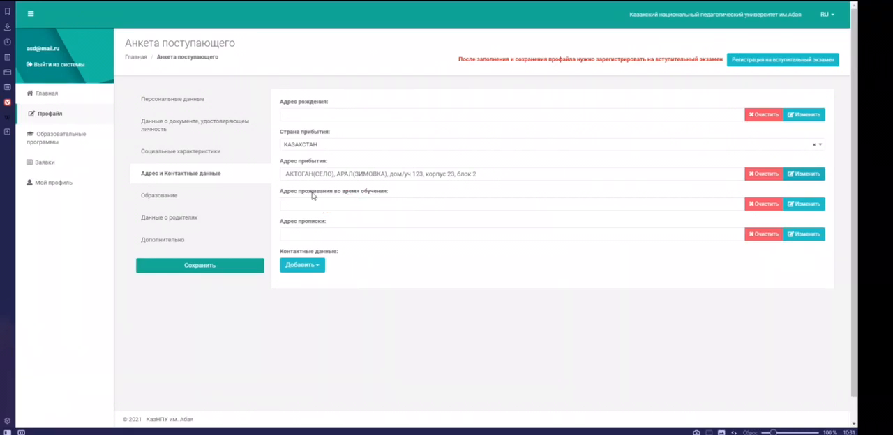
Step: Set the region of the residence address during studies to Алматы(ГОРОД РЕСПУБЛИКАНСКОГО ЗНАЧЕНИЯ) and its district to Алмалинский(РАЙОН В ГОРОДЕ)
{"action": "left_click", "coordinate": [798, 203]}
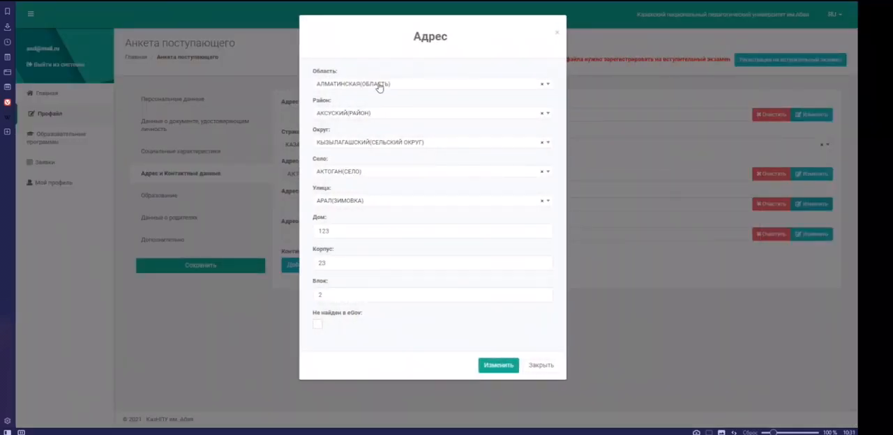
{"action": "left_click", "coordinate": [379, 85]}
{"action": "type", "text": "алмат"}
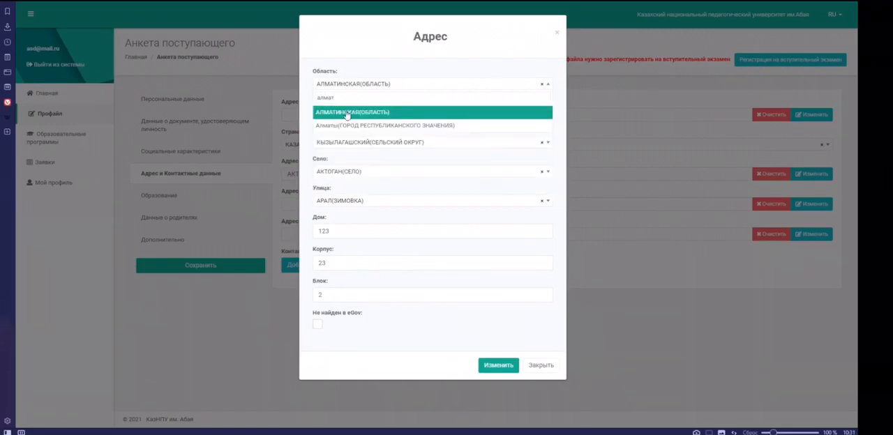
{"action": "left_click", "coordinate": [361, 125]}
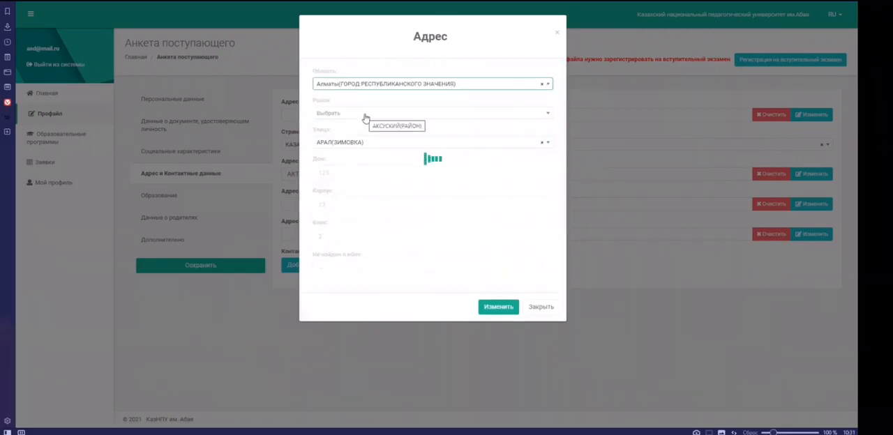
{"action": "left_click", "coordinate": [364, 114]}
{"action": "left_click", "coordinate": [385, 155]}
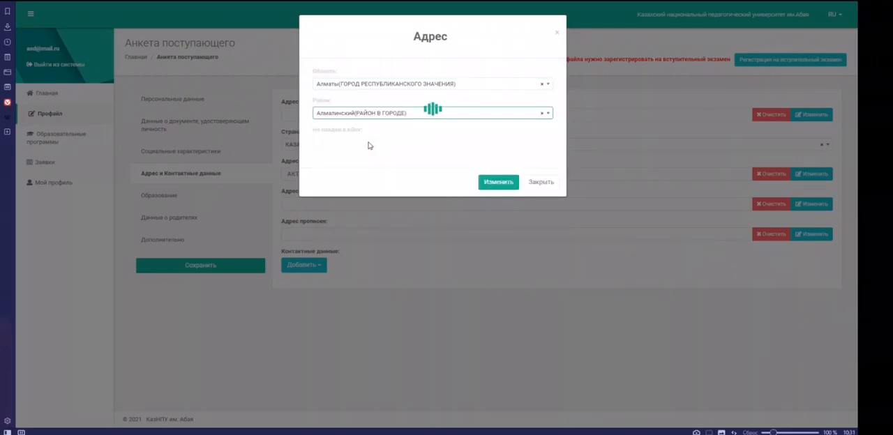
Step: Choose the street, replace the house and building numbers, clear the block and apply the residence address during studies
{"action": "left_click", "coordinate": [369, 143]}
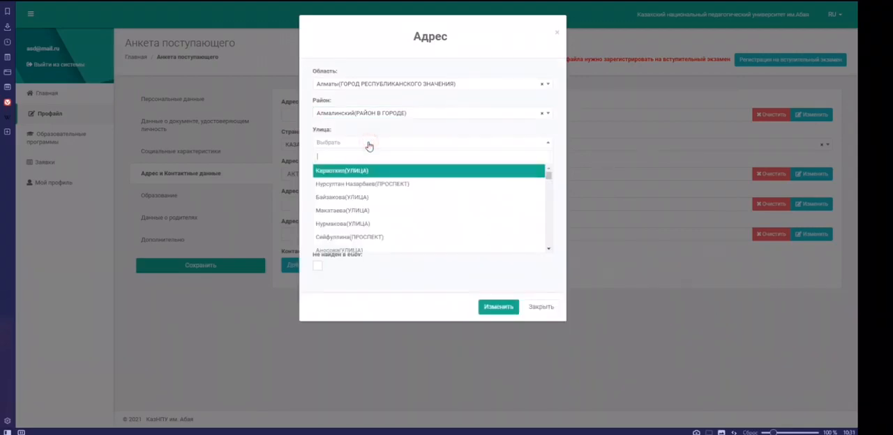
{"action": "left_click", "coordinate": [381, 197]}
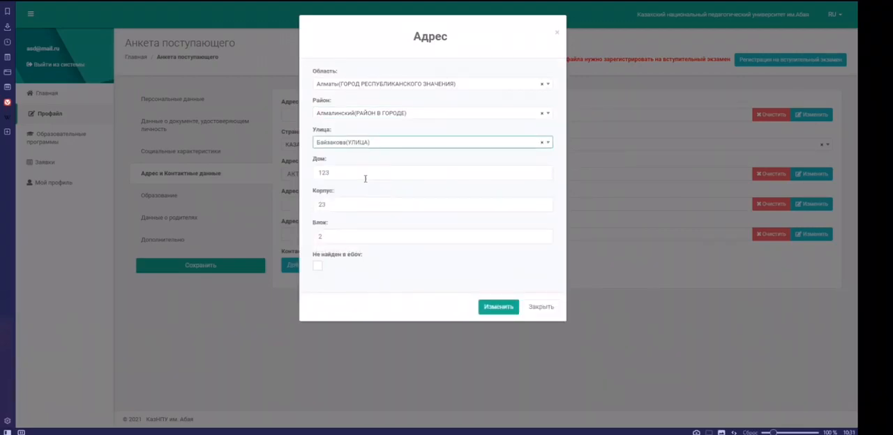
{"action": "left_click_drag", "start_coordinate": [350, 172], "coordinate": [289, 167]}
{"action": "type", "text": "22"}
{"action": "left_click", "coordinate": [341, 203]}
{"action": "key", "text": "BackSpace"}
{"action": "key", "text": "BackSpace"}
{"action": "type", "text": "32"}
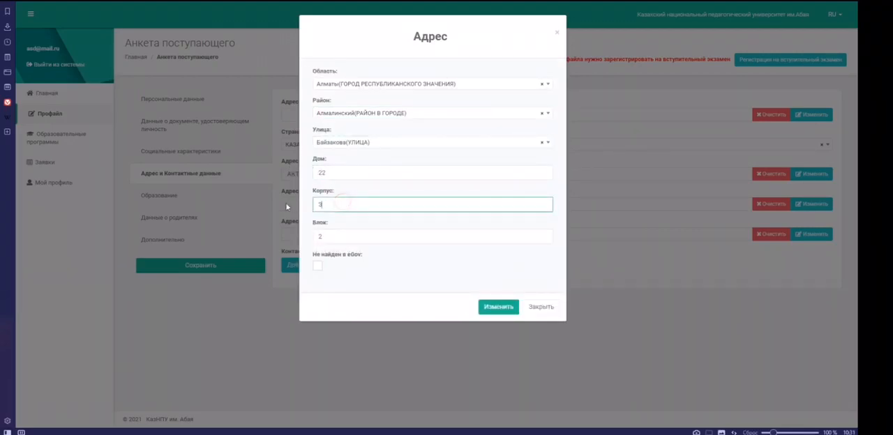
{"action": "left_click_drag", "start_coordinate": [339, 235], "coordinate": [319, 237]}
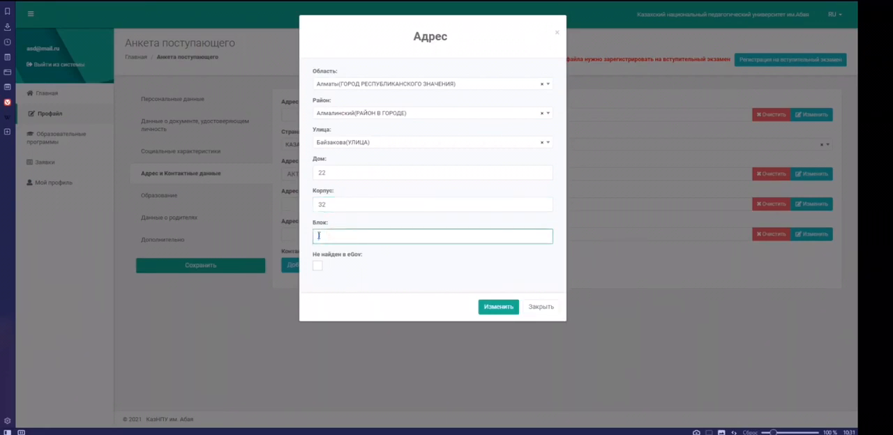
{"action": "left_click", "coordinate": [504, 308]}
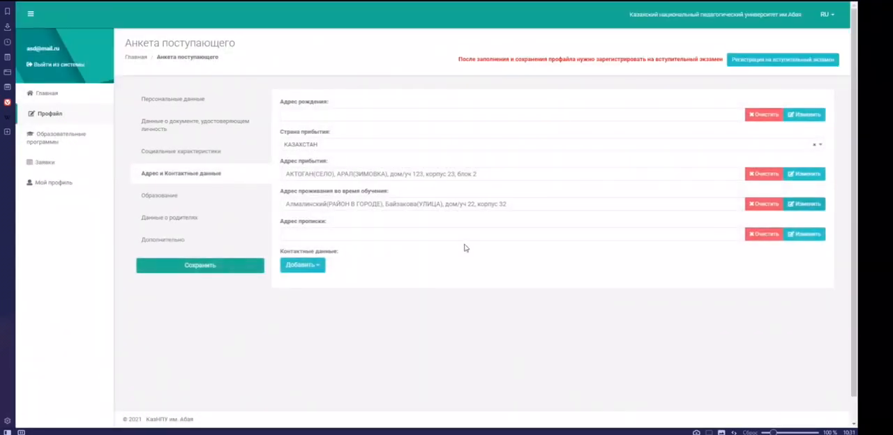
Step: Open the registration address (Адрес прописки) for editing and set its region to АКМОЛИНСКАЯ(ОБЛАСТЬ) and its district to АСТРАХАНСКИЙ(РАЙОН)
{"action": "left_click", "coordinate": [803, 236]}
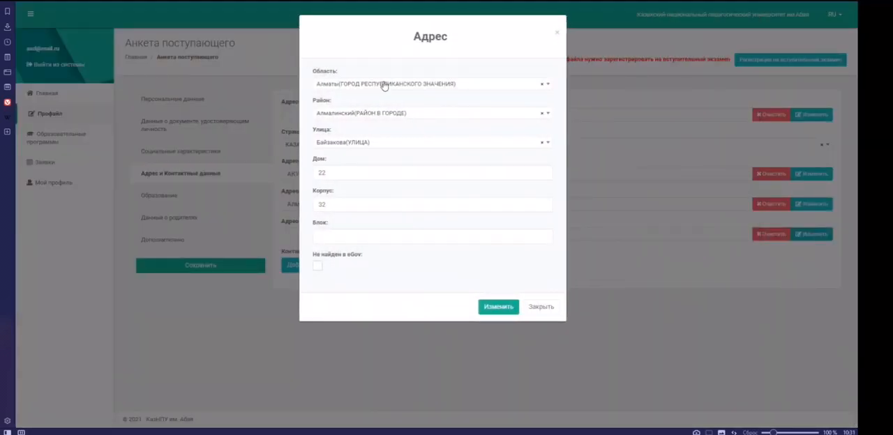
{"action": "left_click", "coordinate": [384, 84]}
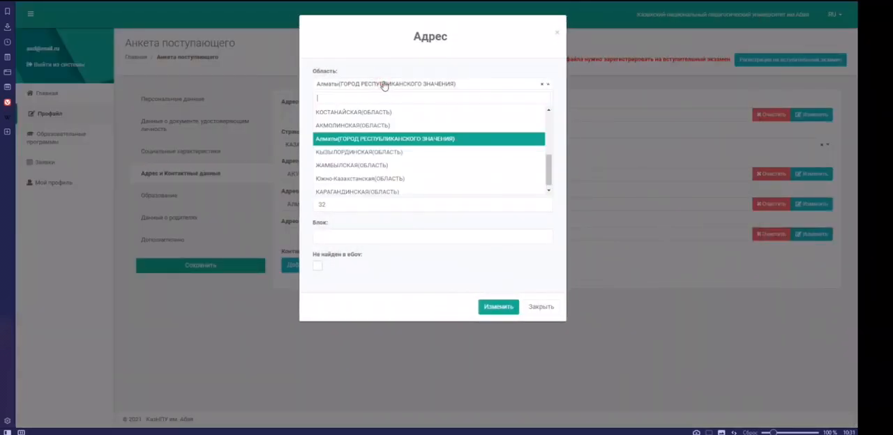
{"action": "left_click", "coordinate": [354, 126]}
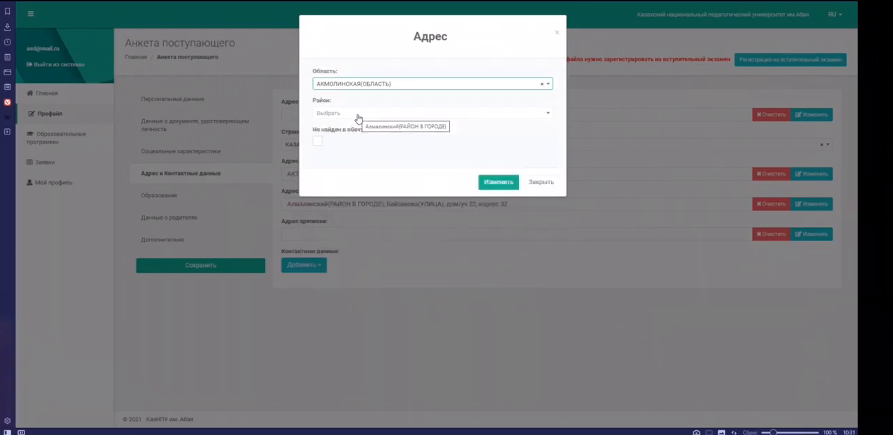
{"action": "left_click", "coordinate": [357, 115]}
{"action": "left_click", "coordinate": [364, 144]}
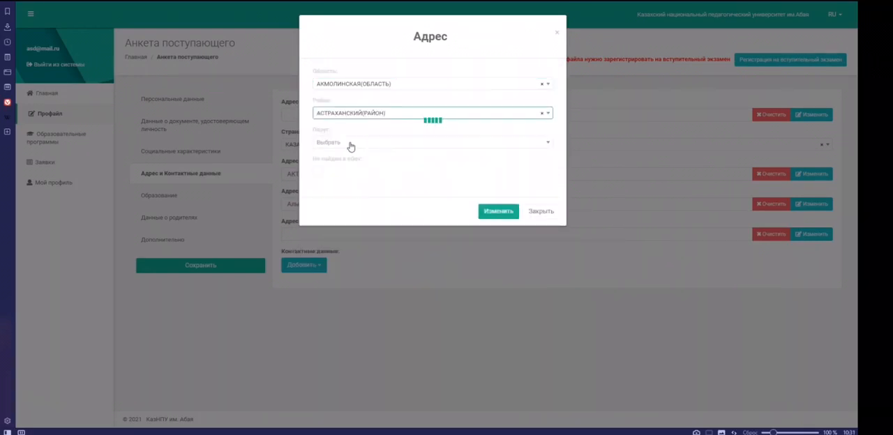
Step: Choose the rural district, village and street for the registration address and apply it
{"action": "left_click", "coordinate": [350, 143]}
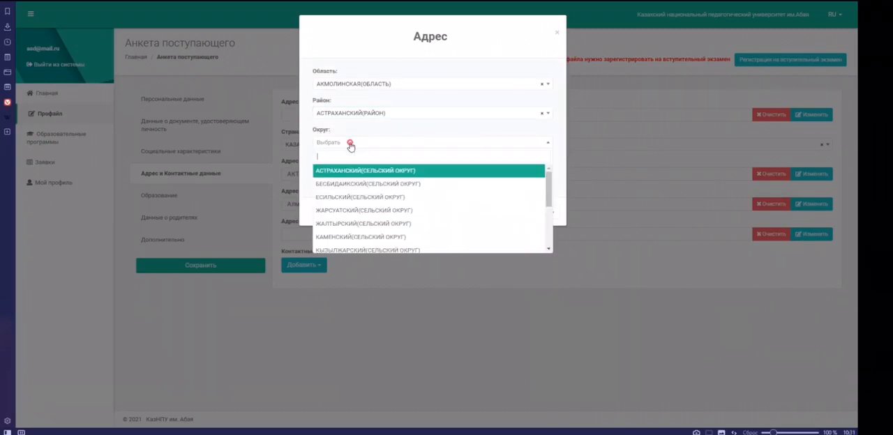
{"action": "left_click", "coordinate": [436, 268]}
{"action": "left_click", "coordinate": [370, 172]}
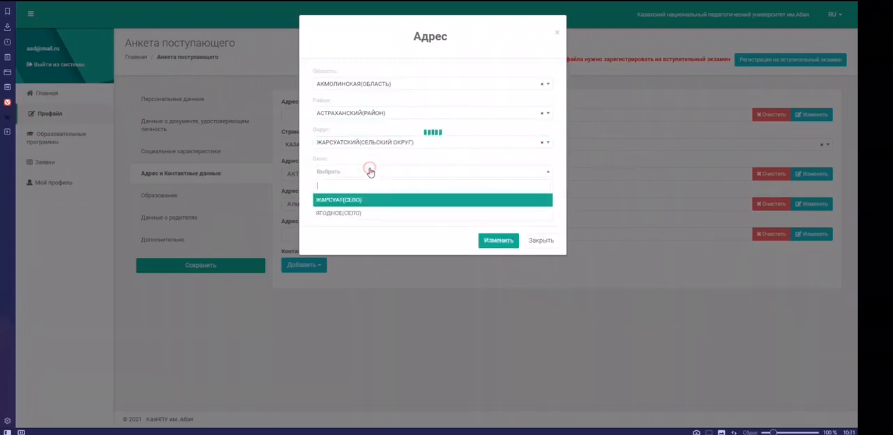
{"action": "left_click", "coordinate": [374, 214]}
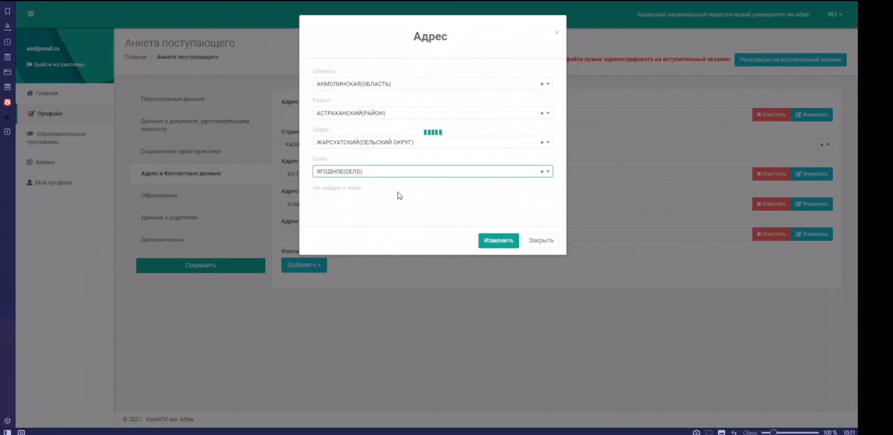
{"action": "left_click", "coordinate": [388, 202]}
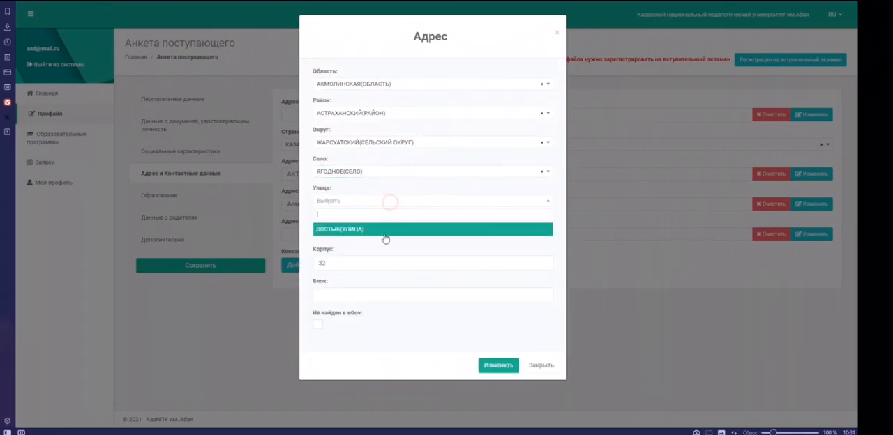
{"action": "left_click", "coordinate": [384, 229]}
{"action": "left_click", "coordinate": [497, 366]}
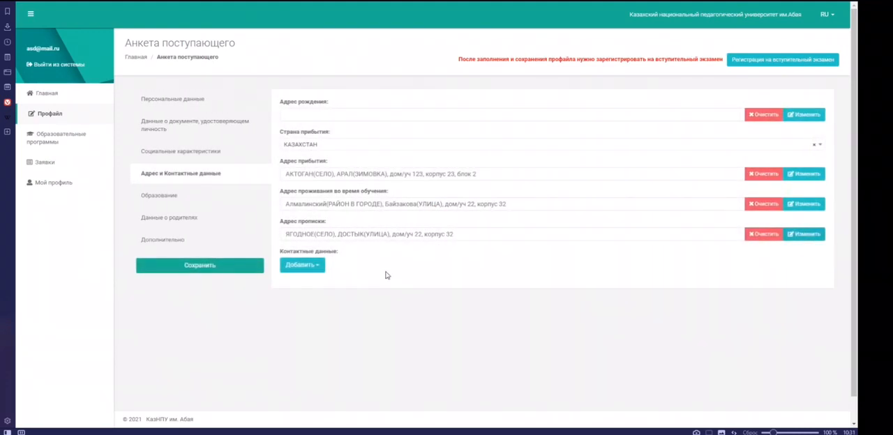
Step: Add a mobile phone number entry (Номер мобильного телефона) to the contact data and fill in the applicant's phone number
{"action": "left_click", "coordinate": [318, 264]}
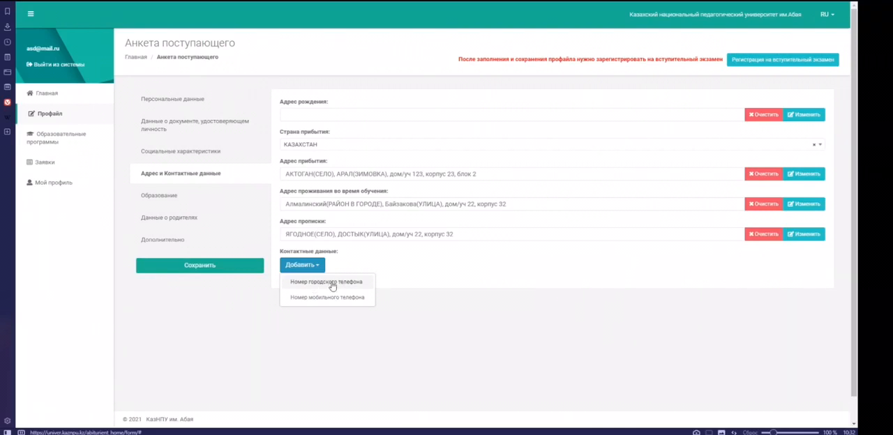
{"action": "left_click", "coordinate": [321, 299]}
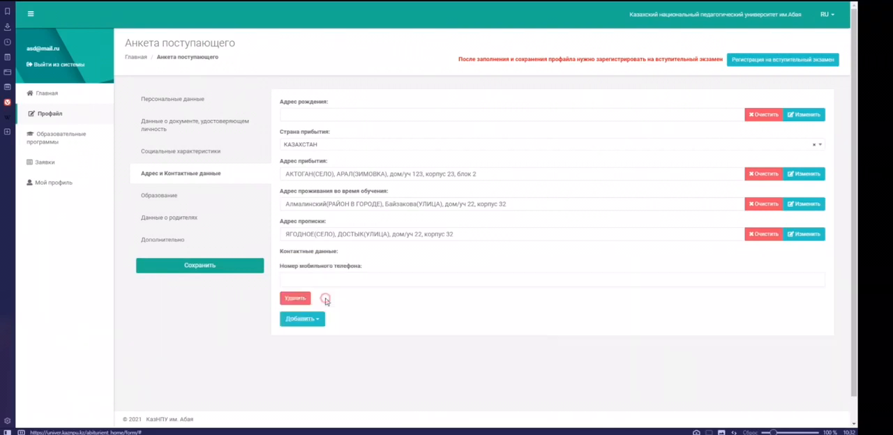
{"action": "left_click", "coordinate": [316, 280]}
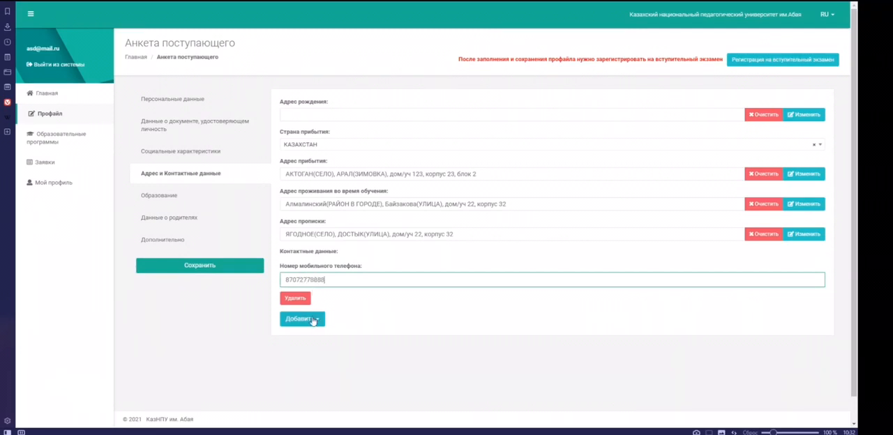
Step: Open the education section (Образование) and set the type of educational institution to Общеобразоват. школа
{"action": "left_click", "coordinate": [161, 198]}
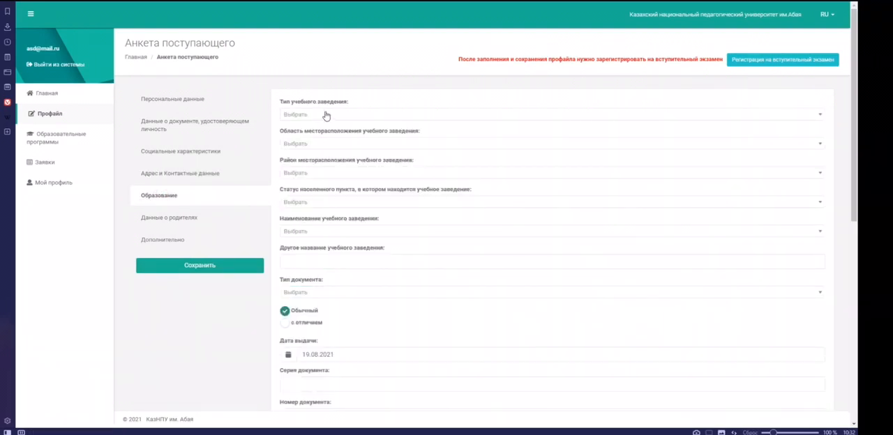
{"action": "left_click", "coordinate": [329, 115]}
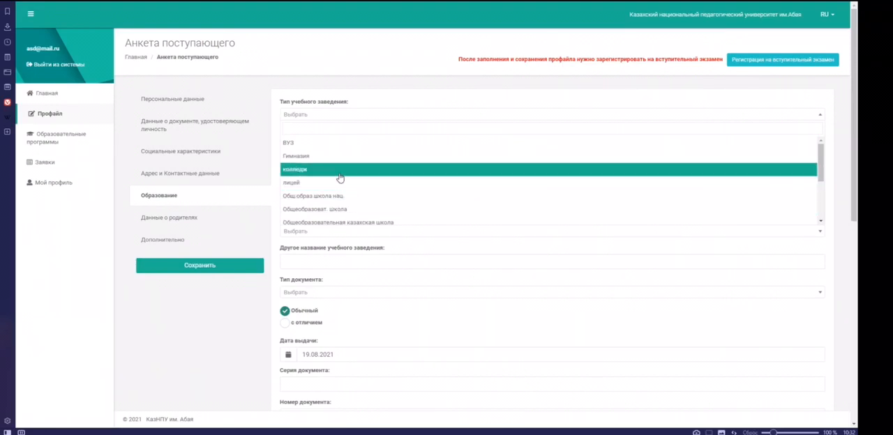
{"action": "type", "text": "шко"}
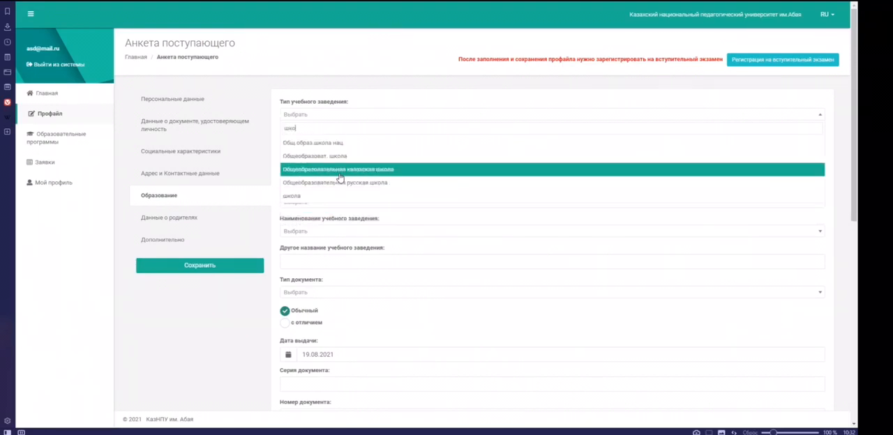
{"action": "left_click", "coordinate": [302, 156]}
Step: Set the institution's region to Алма-Атинская, its district to Алакольский and the settlement status to Город
{"action": "left_click", "coordinate": [302, 143]}
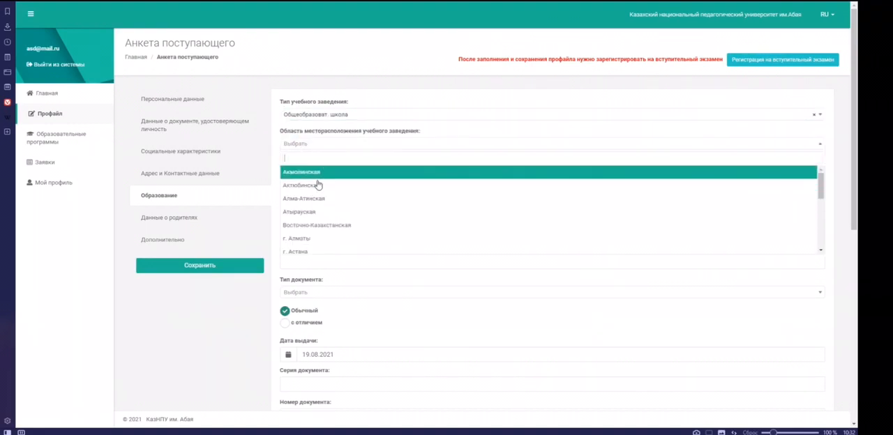
{"action": "left_click", "coordinate": [318, 172]}
{"action": "left_click", "coordinate": [319, 174]}
{"action": "left_click", "coordinate": [319, 214]}
{"action": "left_click", "coordinate": [319, 204]}
Step: Enter СШ 128 as the other name of the educational institution, leaving its listed name unselected
{"action": "left_click", "coordinate": [320, 232]}
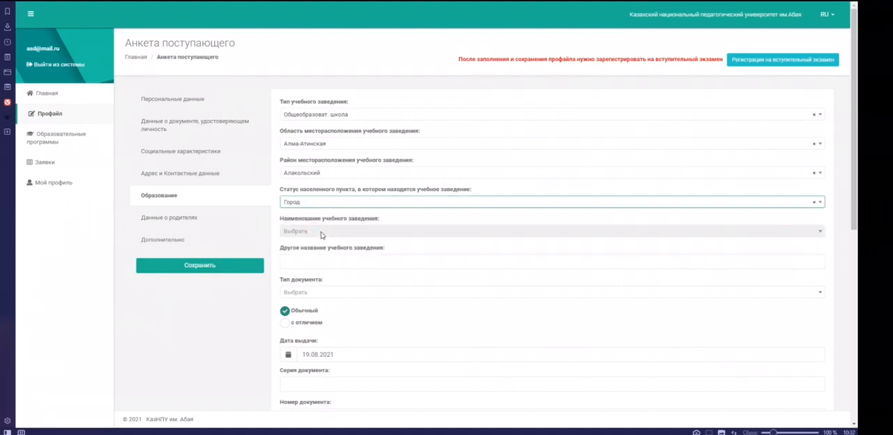
{"action": "left_click", "coordinate": [320, 261]}
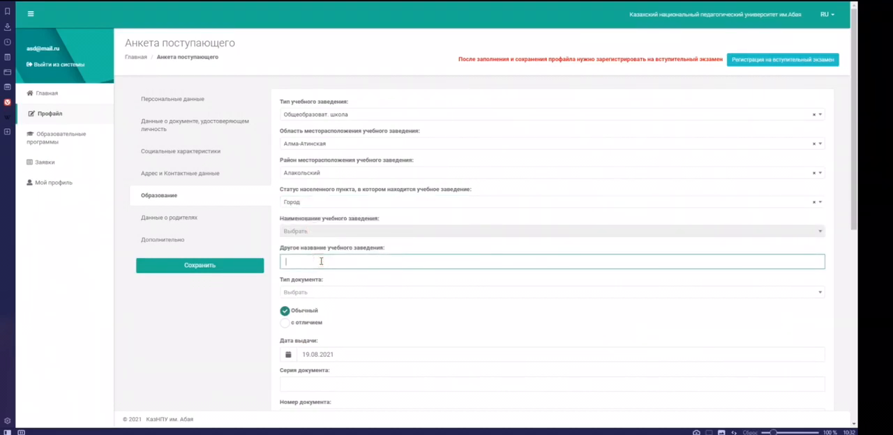
{"action": "mouse_move", "coordinate": [281, 222]}
{"action": "left_mouse_down"}
{"action": "mouse_move", "coordinate": [375, 221]}
{"action": "mouse_move", "coordinate": [295, 230]}
{"action": "left_mouse_up"}
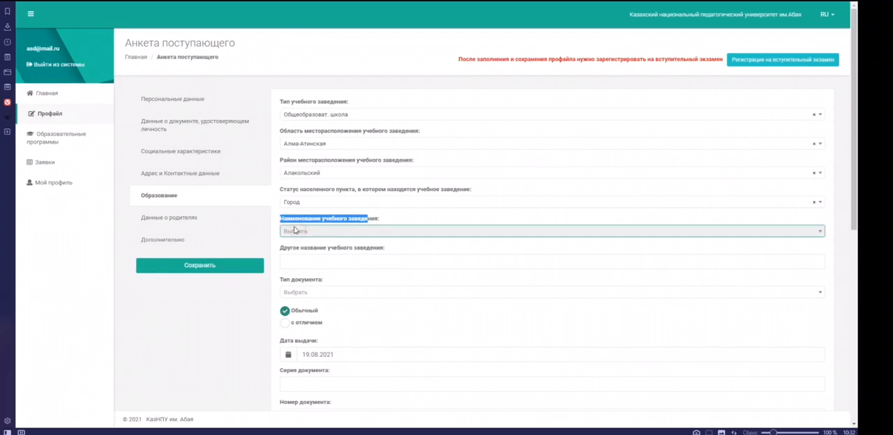
{"action": "left_click", "coordinate": [316, 260]}
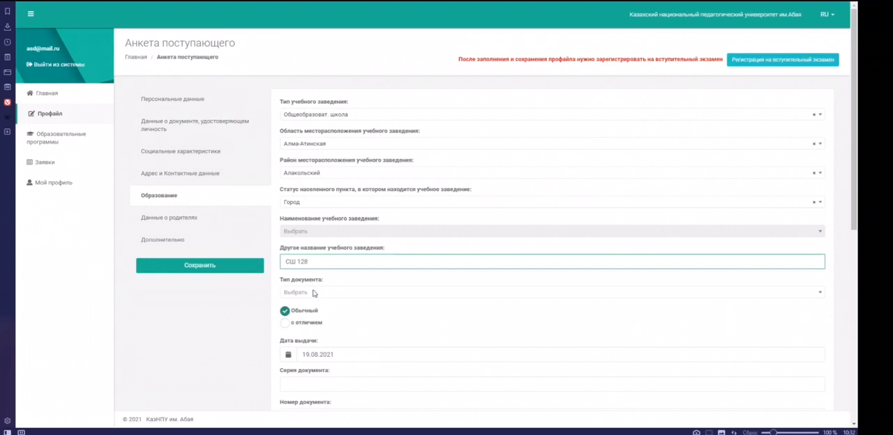
Step: Set the education document type to Аттестат об общем среднем образовании, с отличием, with the issue date 05.08.2021
{"action": "left_click", "coordinate": [313, 293]}
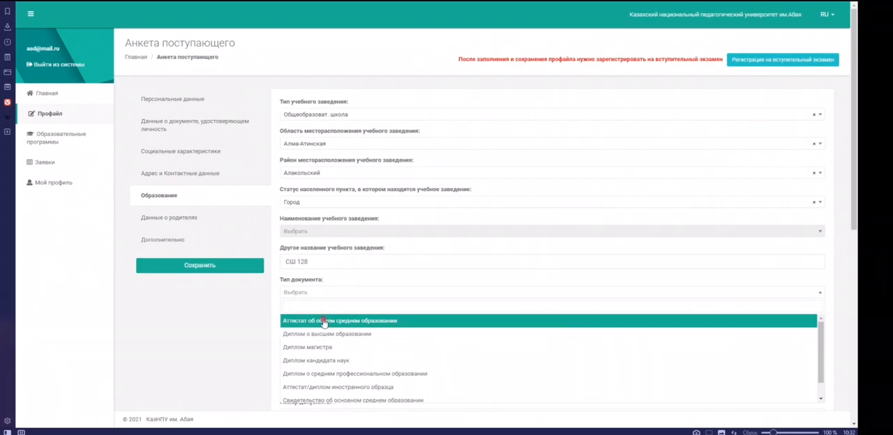
{"action": "left_click", "coordinate": [324, 322]}
{"action": "left_click", "coordinate": [286, 323]}
{"action": "scroll", "coordinate": [267, 314], "scroll_direction": "down", "scroll_amount": 1}
{"action": "scroll", "coordinate": [268, 314], "scroll_direction": "down", "scroll_amount": 2}
{"action": "left_click", "coordinate": [339, 222]}
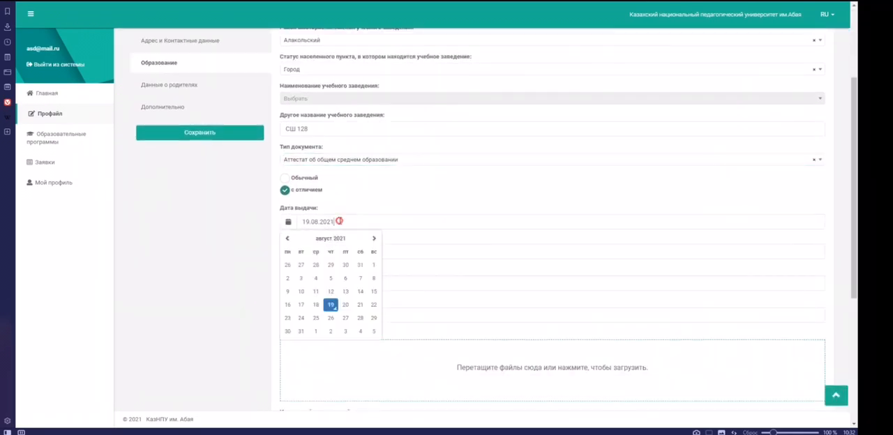
{"action": "left_click", "coordinate": [332, 279]}
Step: Fill in the education document's series and number and enter 3 as the average grade
{"action": "left_click", "coordinate": [315, 252]}
{"action": "left_click", "coordinate": [314, 283]}
{"action": "left_click", "coordinate": [310, 253]}
{"action": "type", "text": "23"}
{"action": "left_click", "coordinate": [309, 282]}
{"action": "type", "text": "23"}
{"action": "left_click", "coordinate": [311, 315]}
{"action": "type", "text": "2,"}
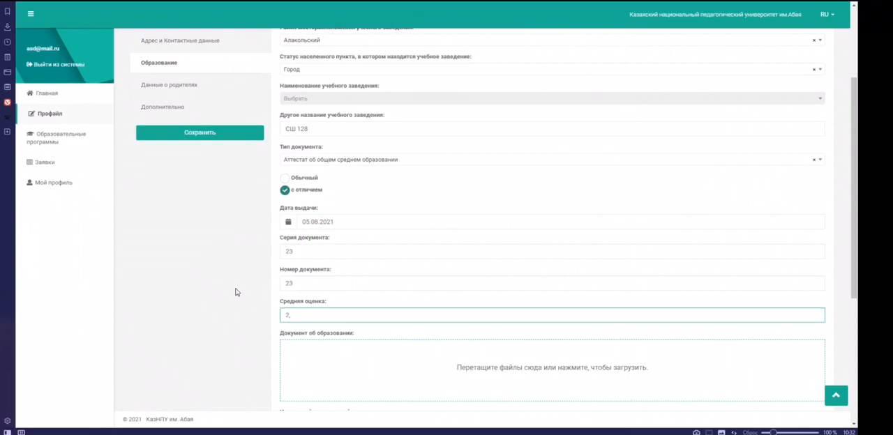
{"action": "scroll", "coordinate": [412, 167], "scroll_direction": "down", "scroll_amount": 3}
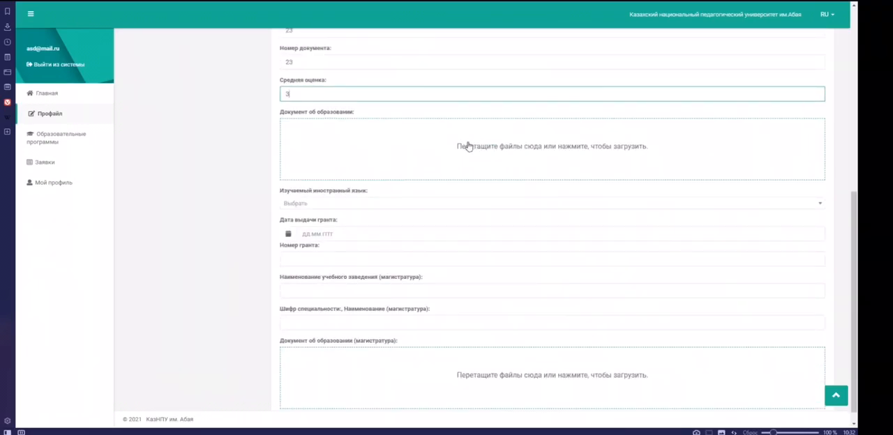
Step: Set the studied foreign language to Немецкий язык and the grant issue date to 19.08.2021
{"action": "left_click", "coordinate": [363, 209]}
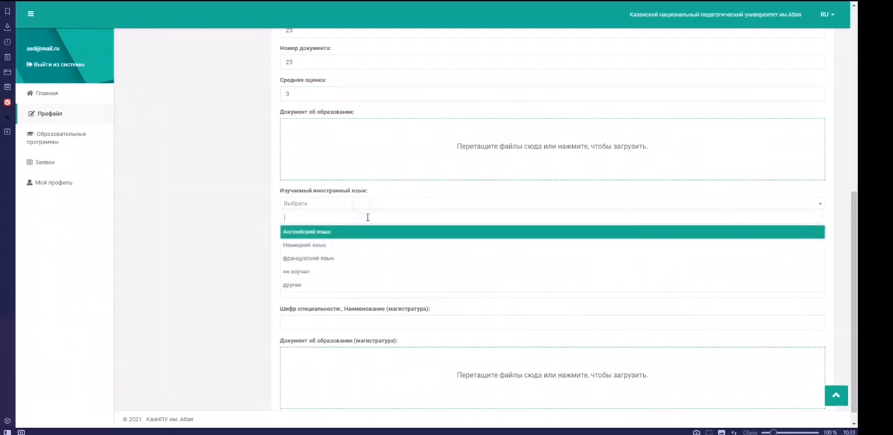
{"action": "left_click", "coordinate": [332, 246]}
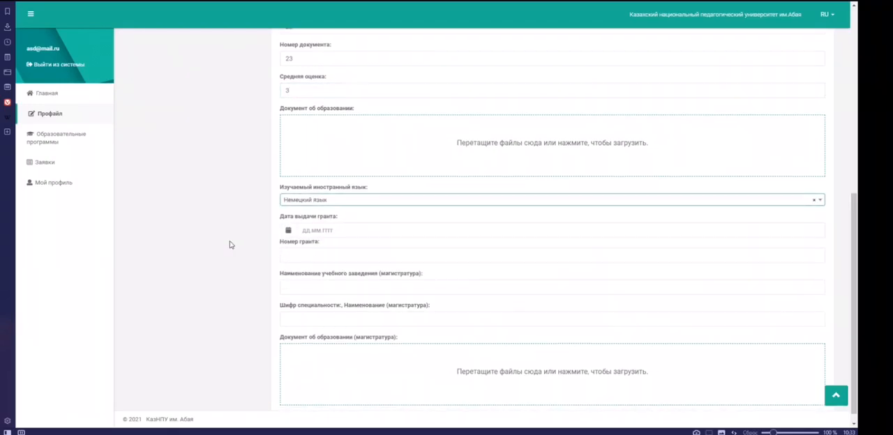
{"action": "left_click", "coordinate": [333, 219]}
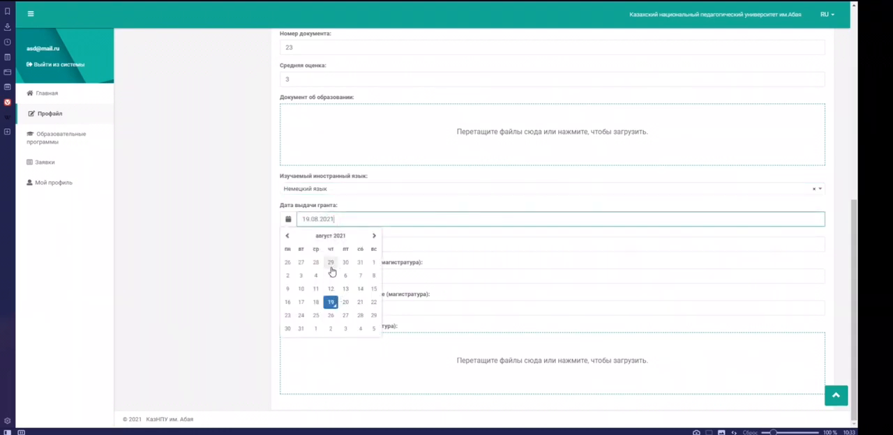
{"action": "left_click", "coordinate": [208, 239]}
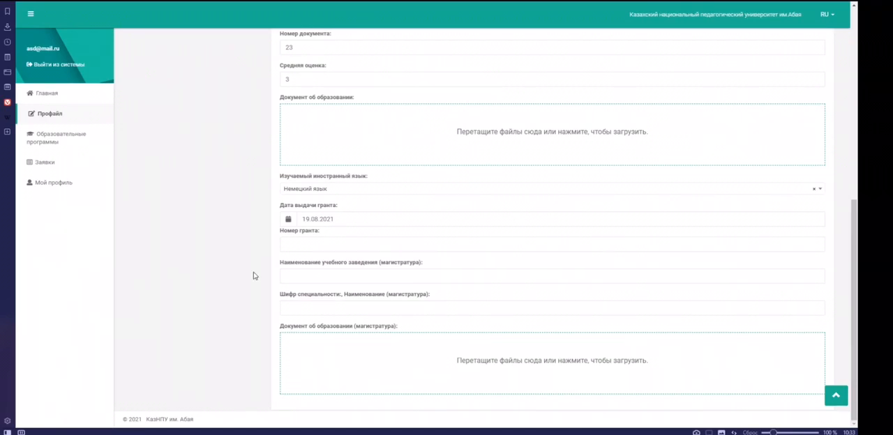
Step: Open the parents' data section (Данные о родителях) and add an entry for the father (Отец)
{"action": "scroll", "coordinate": [253, 275], "scroll_direction": "up", "scroll_amount": 5}
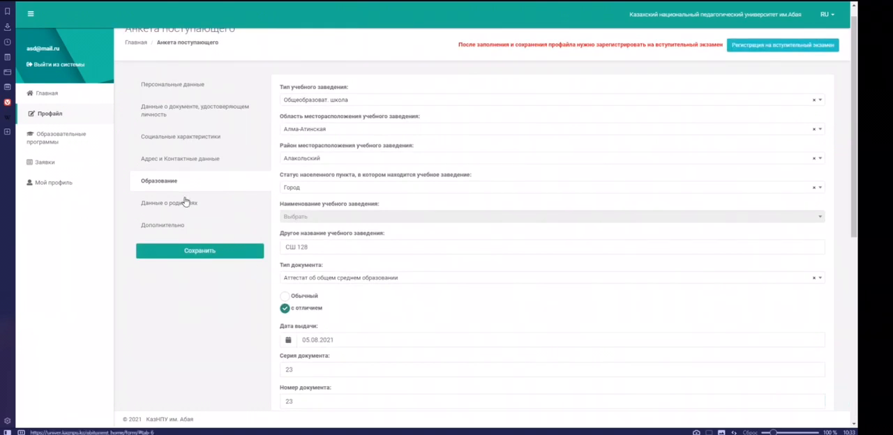
{"action": "left_click", "coordinate": [184, 205]}
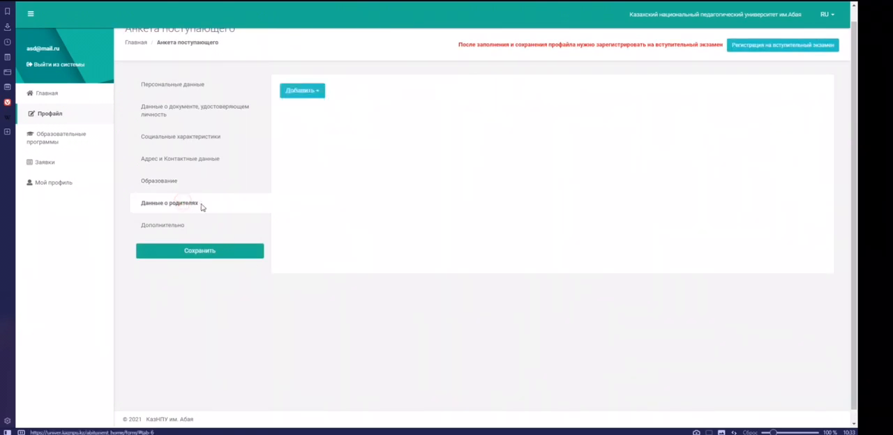
{"action": "left_click", "coordinate": [311, 97]}
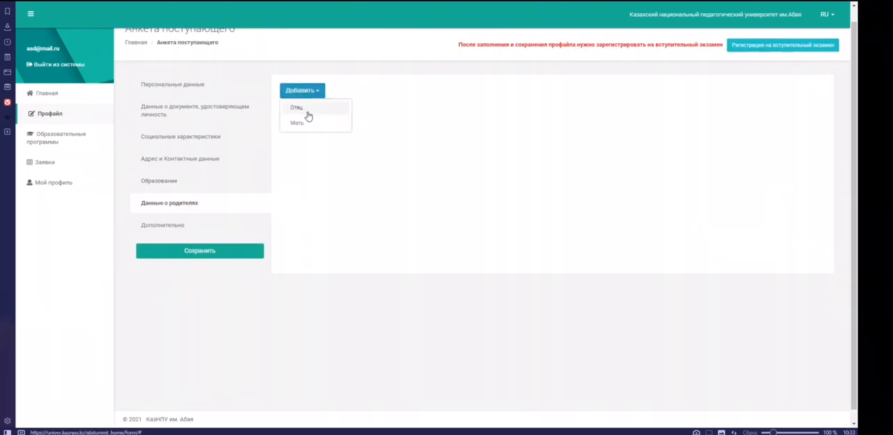
{"action": "left_click", "coordinate": [168, 201]}
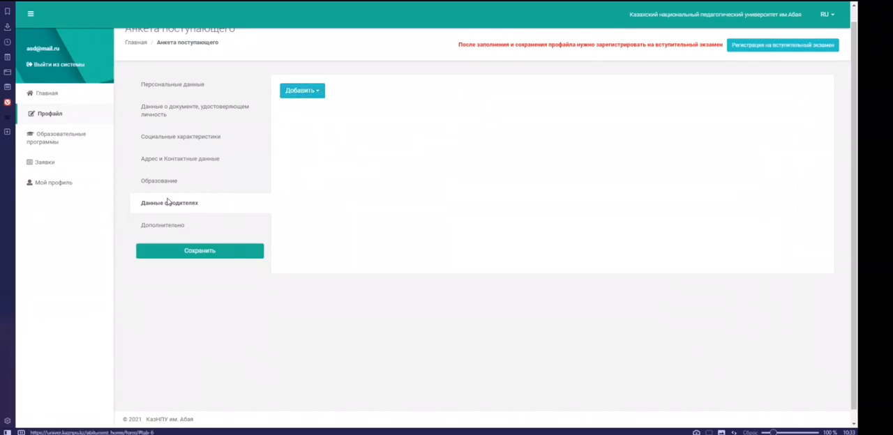
{"action": "left_click", "coordinate": [318, 91]}
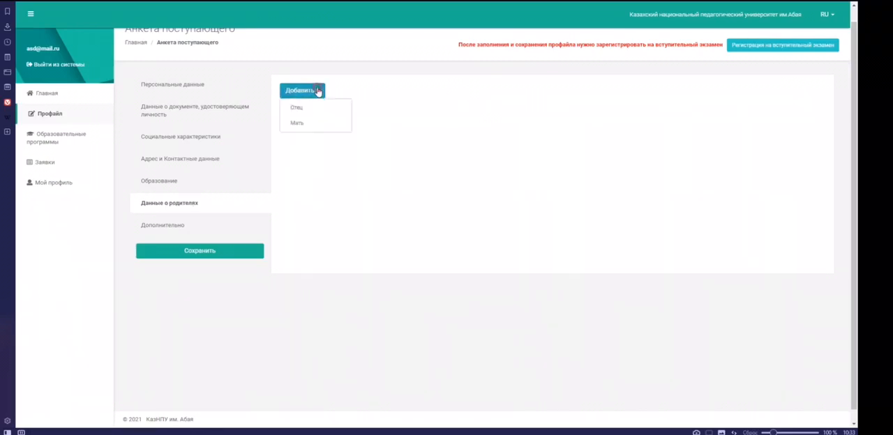
{"action": "left_click", "coordinate": [314, 109]}
Step: Fill in the father's surname, first name and patronymic, and enter фыв as both his profession and workplace
{"action": "left_click", "coordinate": [335, 106]}
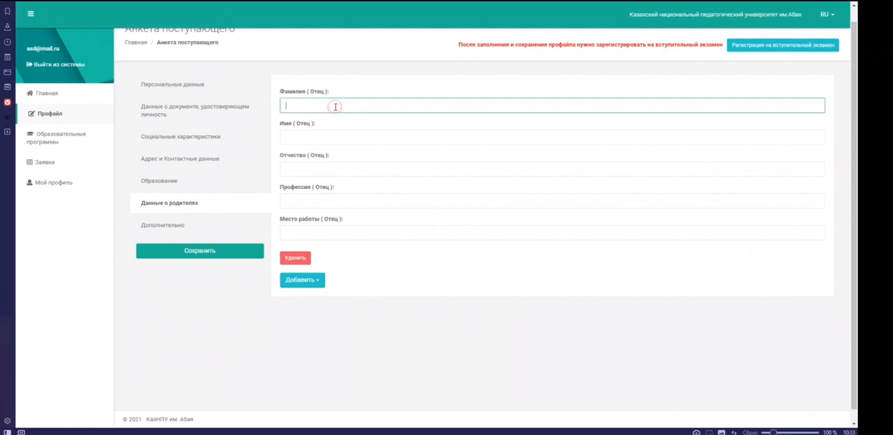
{"action": "type", "text": "фыв"}
{"action": "key", "text": "Tab"}
{"action": "type", "text": "фыв"}
{"action": "key", "text": "Tab"}
{"action": "type", "text": "фыв"}
{"action": "key", "text": "Tab"}
{"action": "type", "text": "фыв"}
{"action": "key", "text": "Tab"}
{"action": "type", "text": "фыв"}
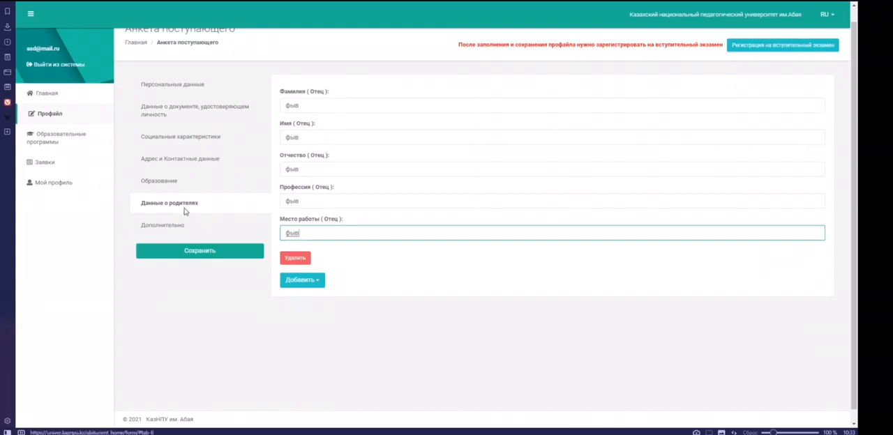
Step: Add the mother (Мать), fill in her full name, and enter ыв as her profession and ыфв as her workplace
{"action": "left_click", "coordinate": [304, 281]}
{"action": "left_click", "coordinate": [307, 297]}
{"action": "left_click", "coordinate": [311, 294]}
{"action": "type", "text": "фыв"}
{"action": "key", "text": "Tab"}
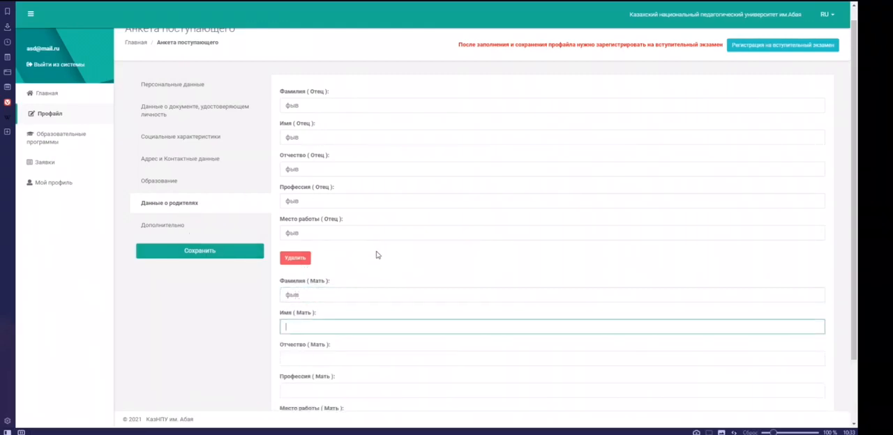
{"action": "type", "text": "фыв"}
{"action": "key", "text": "Tab"}
{"action": "type", "text": "ыв"}
{"action": "key", "text": "Tab"}
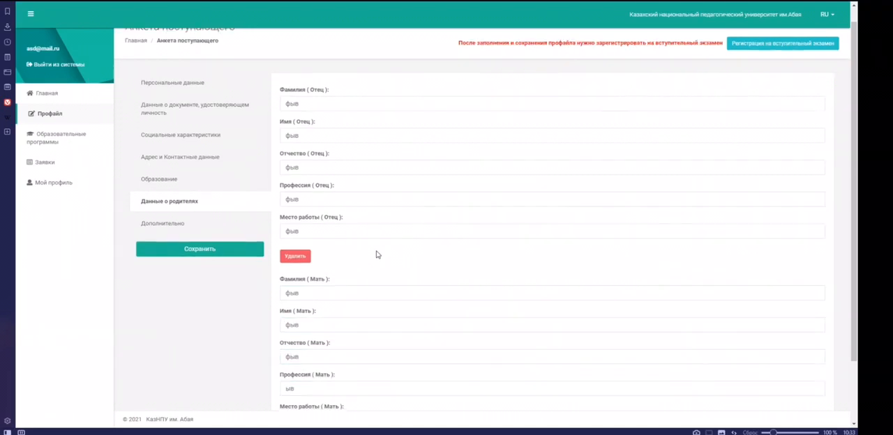
{"action": "type", "text": "ыфв"}
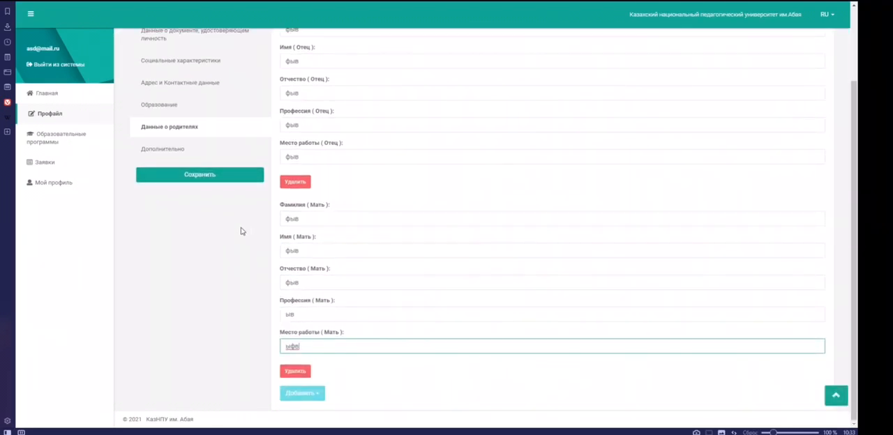
Step: Look through the additional section (Дополнительно), leave its fields empty and save the questionnaire
{"action": "left_click", "coordinate": [177, 151]}
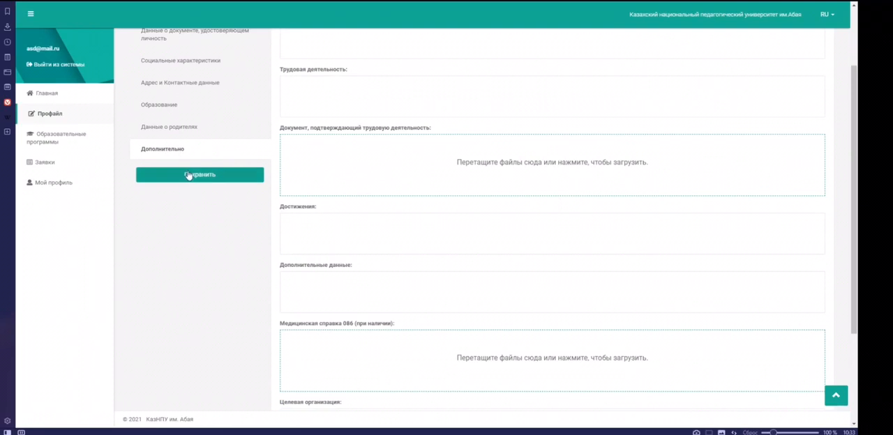
{"action": "left_click", "coordinate": [189, 174]}
{"action": "left_click", "coordinate": [411, 121]}
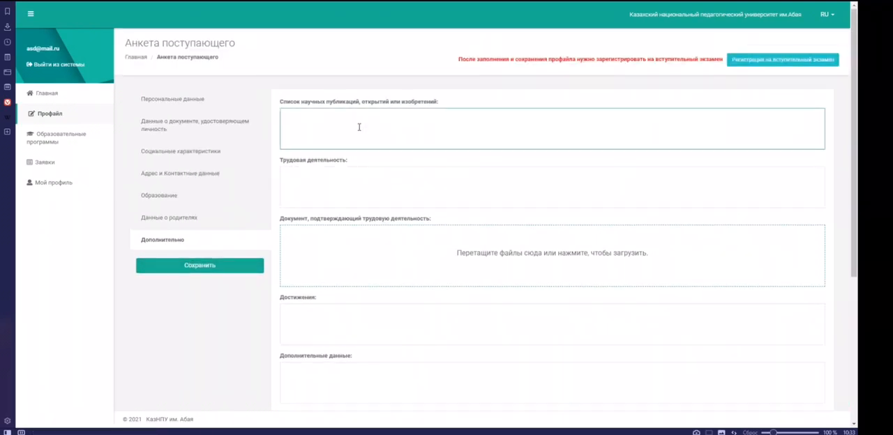
{"action": "left_click", "coordinate": [328, 183]}
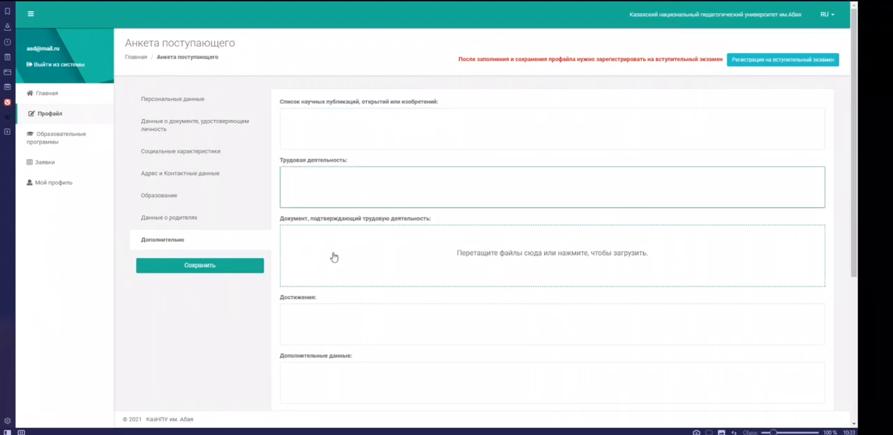
{"action": "scroll", "coordinate": [333, 264], "scroll_direction": "down", "scroll_amount": 2}
{"action": "scroll", "coordinate": [333, 253], "scroll_direction": "down", "scroll_amount": 1}
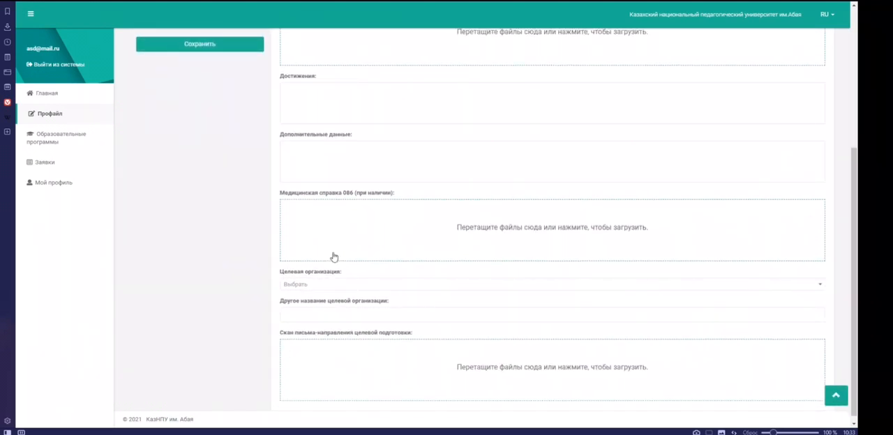
{"action": "scroll", "coordinate": [251, 201], "scroll_direction": "up", "scroll_amount": 3}
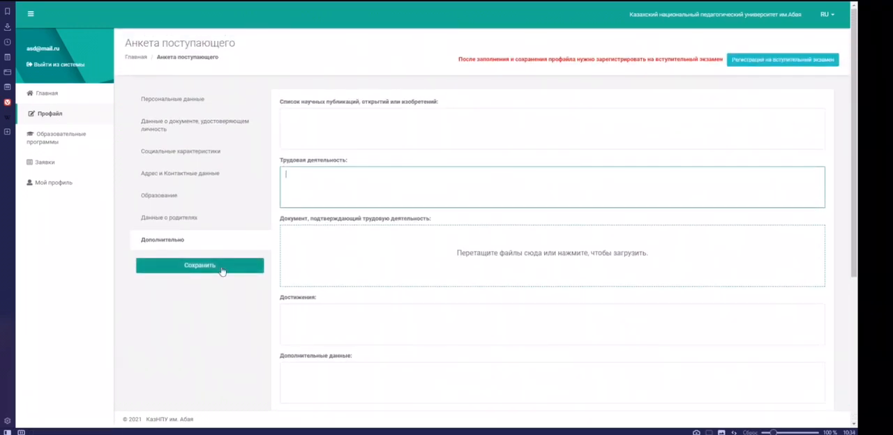
{"action": "left_click", "coordinate": [222, 270]}
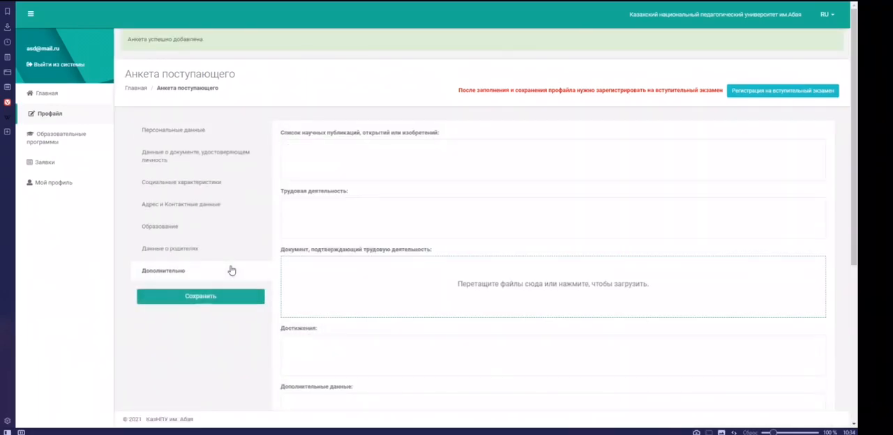
Step: Open the educational programmes list (Образовательные программы) and look over the options of its study form, group and degree level filters
{"action": "left_click_drag", "start_coordinate": [127, 41], "coordinate": [215, 44]}
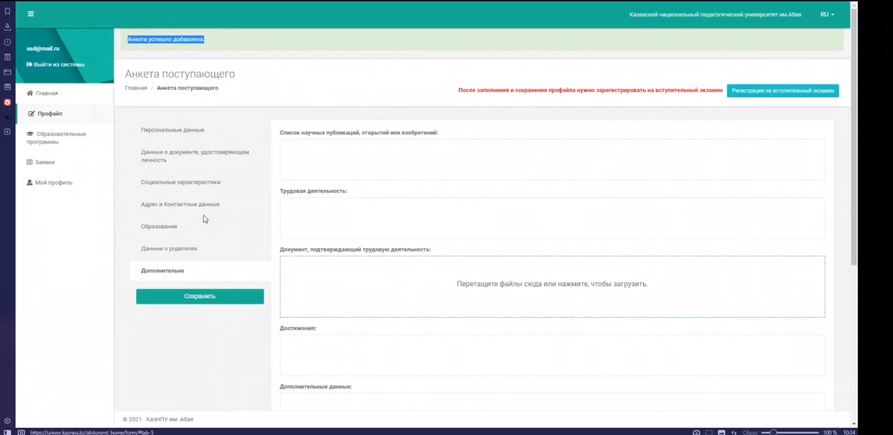
{"action": "left_click", "coordinate": [60, 138]}
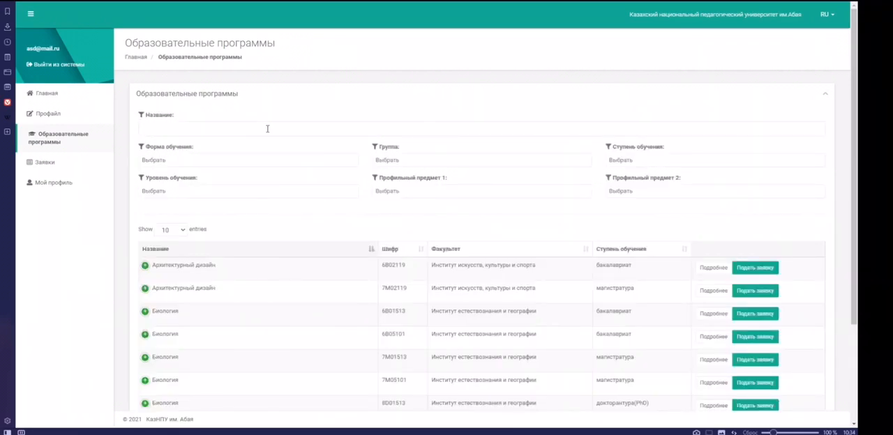
{"action": "left_click", "coordinate": [249, 161]}
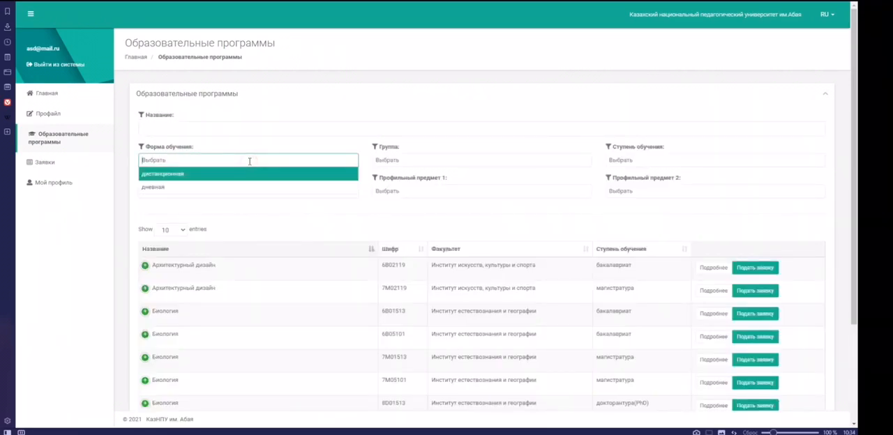
{"action": "left_click", "coordinate": [283, 146]}
{"action": "left_click", "coordinate": [406, 161]}
{"action": "left_click", "coordinate": [446, 147]}
{"action": "left_click", "coordinate": [644, 160]}
{"action": "left_click", "coordinate": [556, 146]}
Step: Filter the programmes by study form дневная, study level Первое высшее образование and degree level бакалавриат
{"action": "left_click", "coordinate": [216, 161]}
{"action": "left_click", "coordinate": [199, 189]}
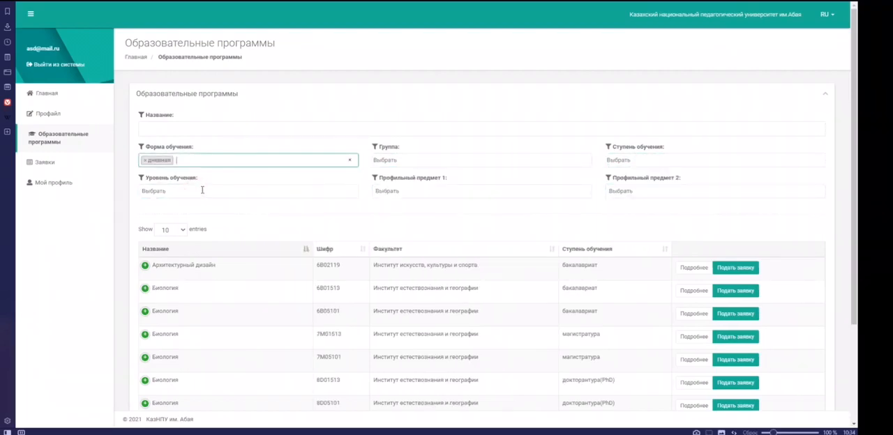
{"action": "left_click", "coordinate": [200, 191]}
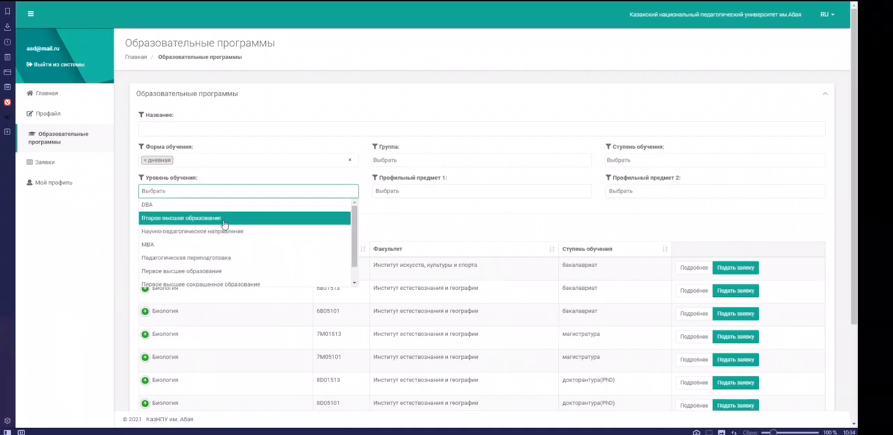
{"action": "left_click", "coordinate": [227, 273]}
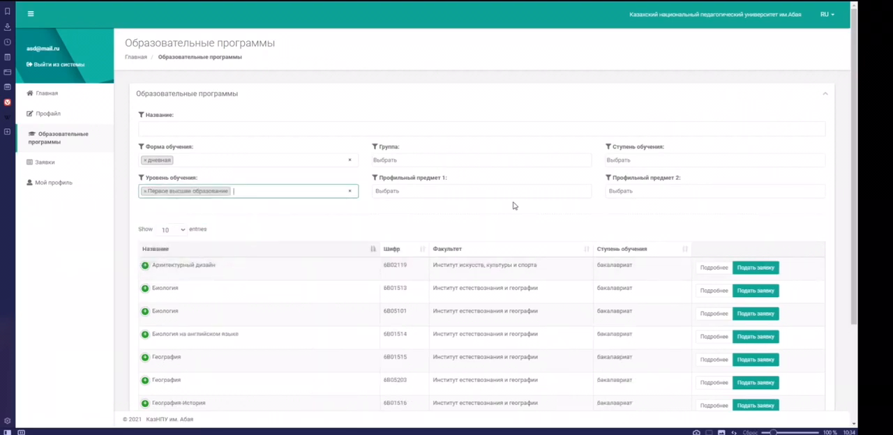
{"action": "left_click", "coordinate": [646, 161]}
{"action": "left_click", "coordinate": [630, 174]}
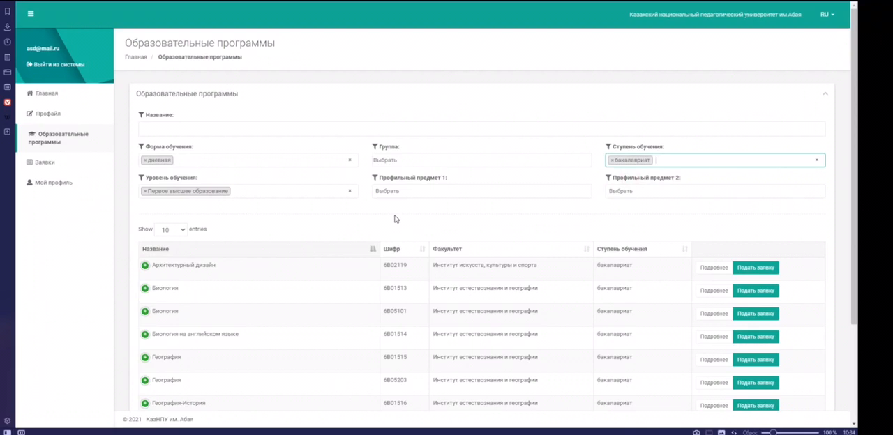
Step: Find the Математика programme 6B01501 on the fourth page of results, expand its details and start an application for it
{"action": "scroll", "coordinate": [345, 211], "scroll_direction": "down", "scroll_amount": 3}
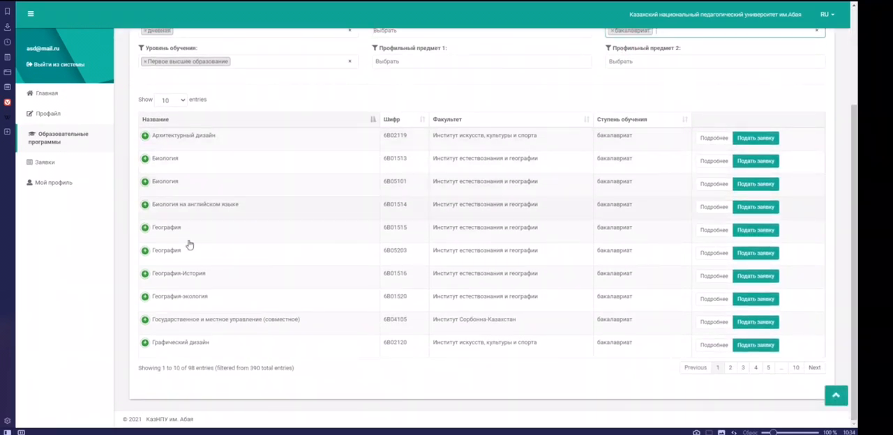
{"action": "left_click", "coordinate": [731, 368]}
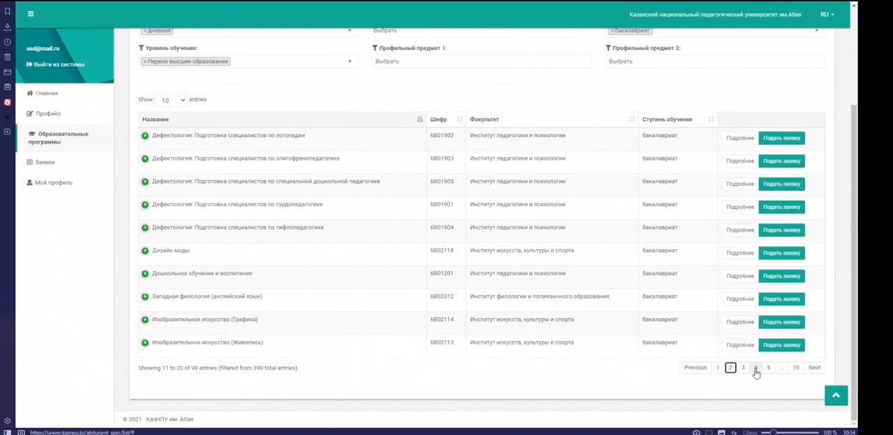
{"action": "left_click", "coordinate": [754, 370]}
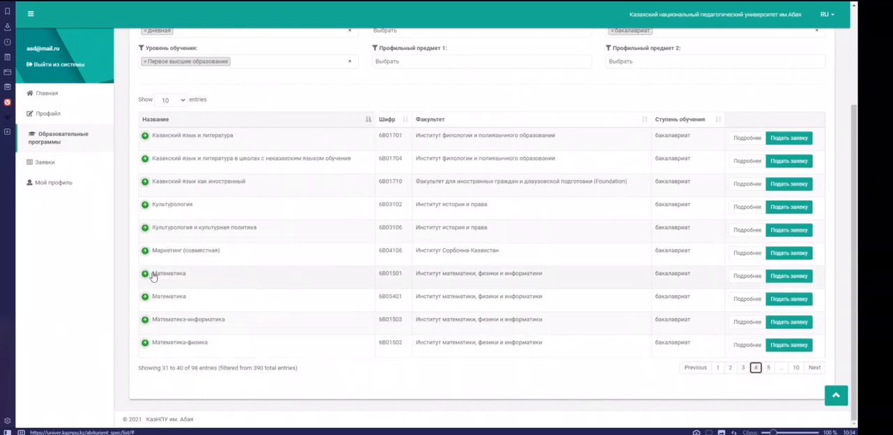
{"action": "left_click", "coordinate": [207, 272]}
{"action": "scroll", "coordinate": [341, 290], "scroll_direction": "down", "scroll_amount": 1}
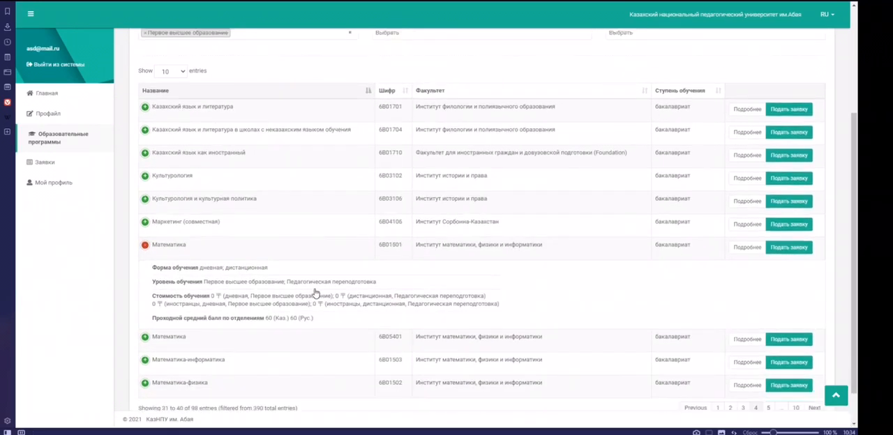
{"action": "scroll", "coordinate": [384, 228], "scroll_direction": "up", "scroll_amount": 2}
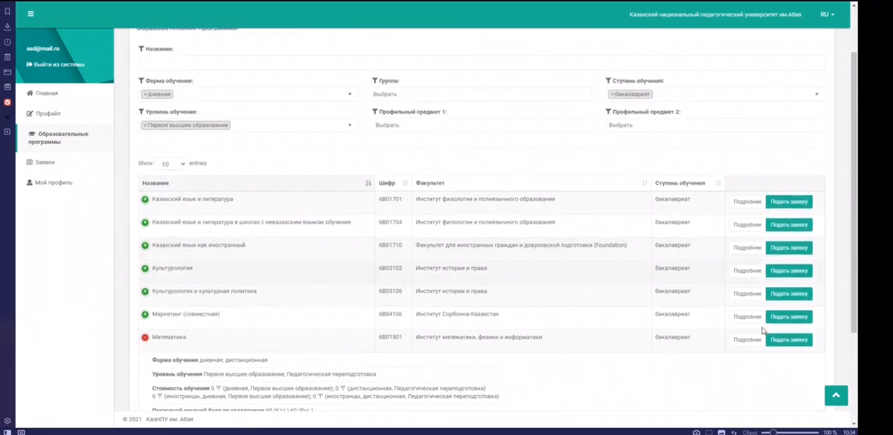
{"action": "left_click", "coordinate": [788, 342]}
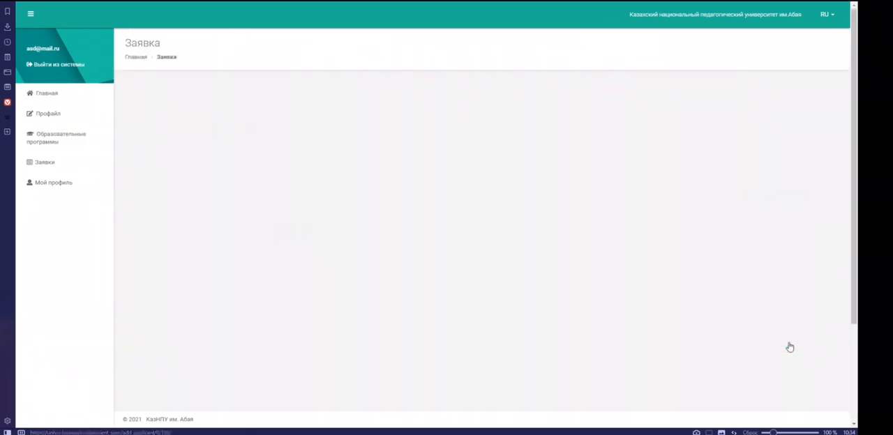
Step: Set the application's study form to дневная, Первое высшее образование, русское and the payment form to по договору
{"action": "left_click", "coordinate": [286, 119]}
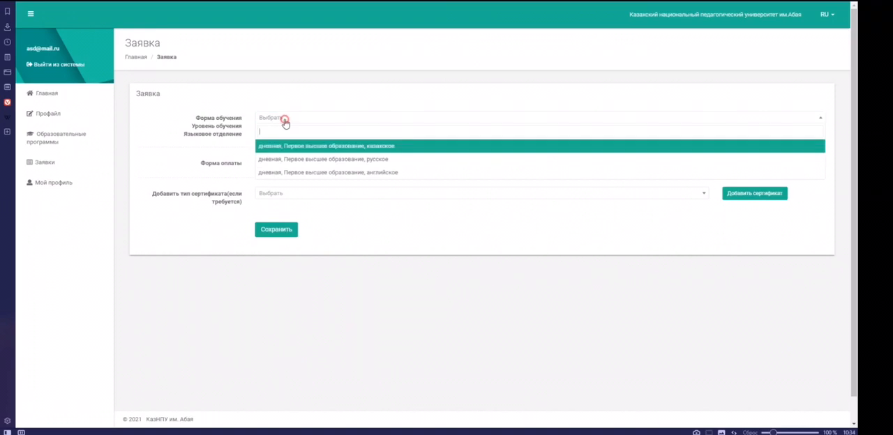
{"action": "left_click", "coordinate": [295, 159]}
{"action": "left_click", "coordinate": [300, 164]}
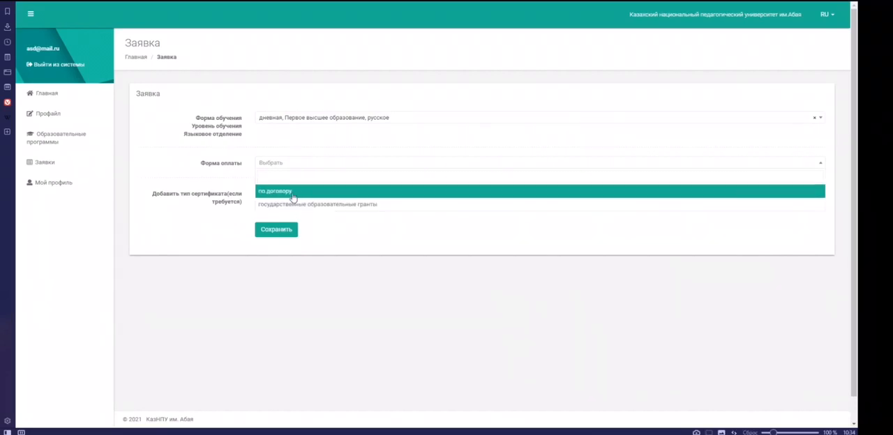
{"action": "left_click", "coordinate": [299, 192]}
Step: Add a Сертификат ЕНТ (КТ) to the application and enter its certificate number and series
{"action": "left_click", "coordinate": [287, 195]}
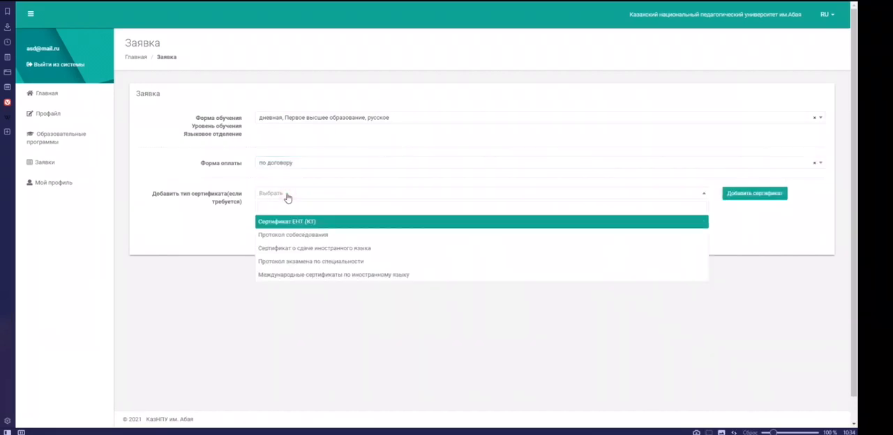
{"action": "left_click", "coordinate": [306, 222]}
{"action": "left_click", "coordinate": [776, 197]}
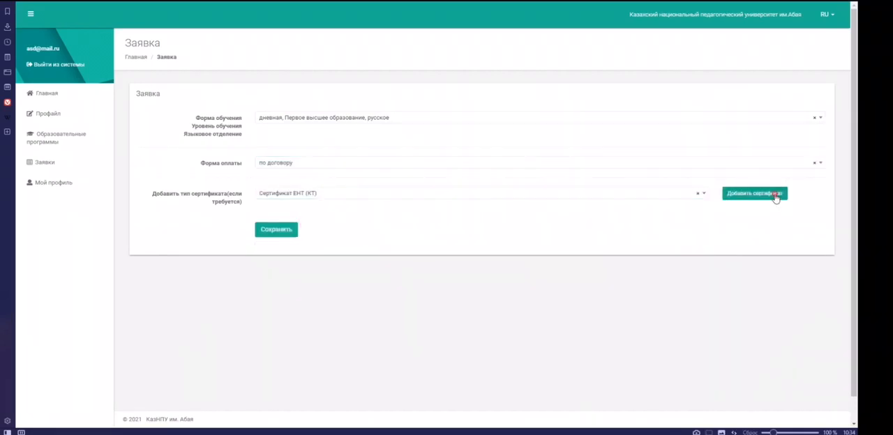
{"action": "scroll", "coordinate": [405, 223], "scroll_direction": "down", "scroll_amount": 1}
{"action": "left_click", "coordinate": [579, 201]}
{"action": "type", "text": "1222"}
{"action": "left_click", "coordinate": [564, 224]}
{"action": "type", "text": "112323"}
Step: Set the certificate's issue date to 11.06.2021 and upload Удос-ие.jpg as the supporting document
{"action": "left_click", "coordinate": [580, 250]}
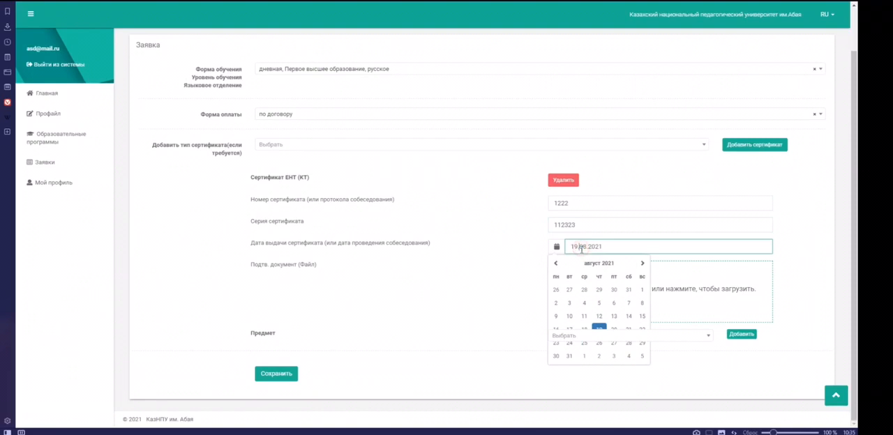
{"action": "left_click", "coordinate": [557, 264]}
{"action": "left_click", "coordinate": [557, 264]}
{"action": "left_click", "coordinate": [610, 303]}
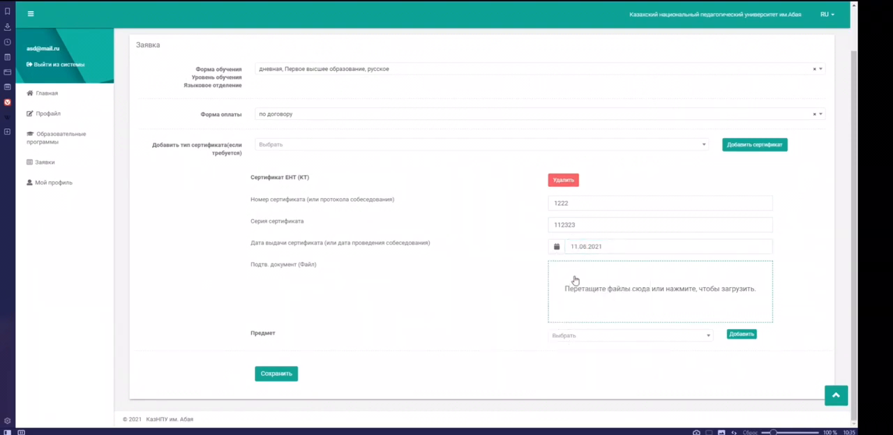
{"action": "left_click", "coordinate": [575, 280]}
{"action": "left_click", "coordinate": [269, 154]}
{"action": "left_click", "coordinate": [270, 154]}
{"action": "scroll", "coordinate": [600, 307], "scroll_direction": "down", "scroll_amount": 1}
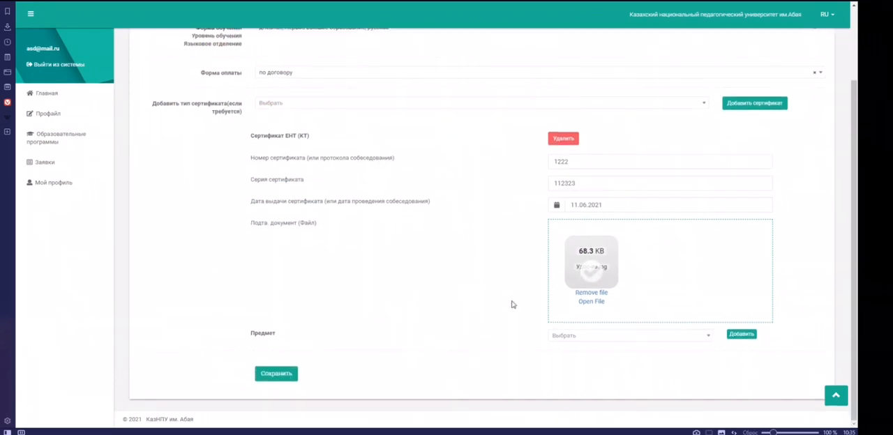
Step: Add the subjects Математическая грамотность, Биология, География and Физика to the certificate
{"action": "left_click", "coordinate": [588, 338]}
{"action": "left_click", "coordinate": [591, 282]}
{"action": "left_click", "coordinate": [744, 335]}
{"action": "scroll", "coordinate": [697, 328], "scroll_direction": "down", "scroll_amount": 1}
{"action": "left_click", "coordinate": [620, 314]}
{"action": "left_click", "coordinate": [610, 266]}
{"action": "left_click", "coordinate": [741, 312]}
{"action": "scroll", "coordinate": [585, 296], "scroll_direction": "down", "scroll_amount": 1}
{"action": "left_click", "coordinate": [585, 296]}
{"action": "left_click", "coordinate": [614, 257]}
{"action": "left_click", "coordinate": [741, 291]}
{"action": "left_click", "coordinate": [628, 294]}
{"action": "left_click", "coordinate": [591, 261]}
{"action": "left_click", "coordinate": [741, 291]}
Step: Enter the subject scores: Математическая грамотность 25, Биология 33, География 20 and Физика 15
{"action": "left_click", "coordinate": [569, 308]}
{"action": "type", "text": "25"}
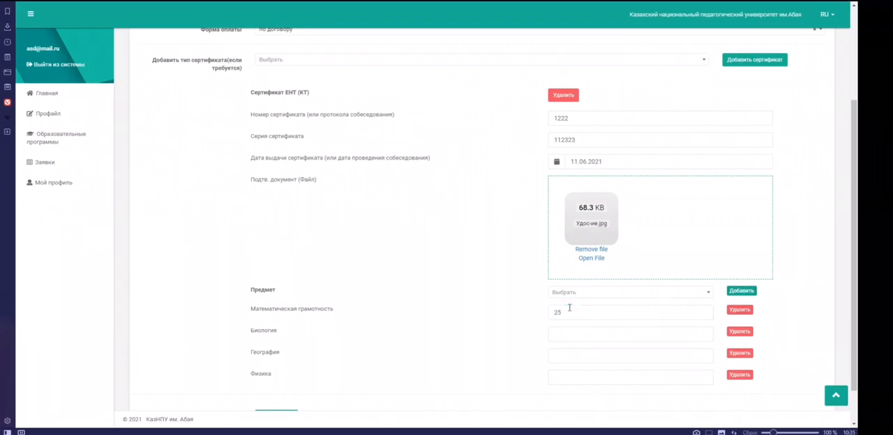
{"action": "left_click", "coordinate": [578, 336]}
{"action": "type", "text": "33"}
{"action": "left_click", "coordinate": [577, 355]}
{"action": "type", "text": "20"}
{"action": "left_click", "coordinate": [576, 378]}
{"action": "type", "text": "15"}
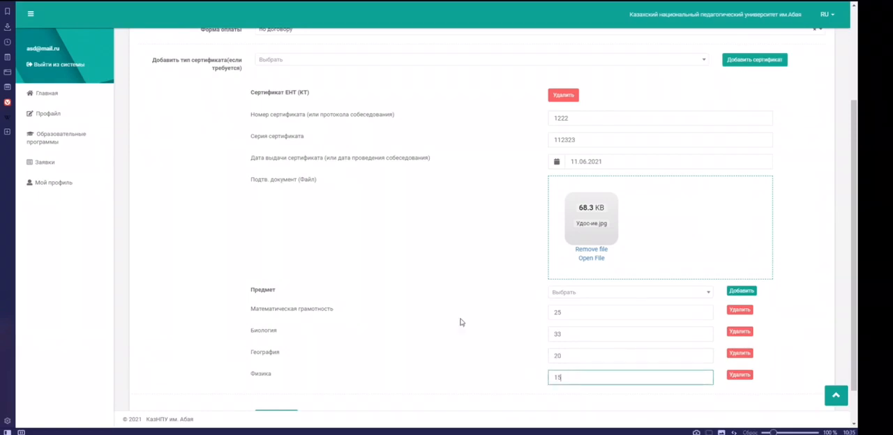
Step: Save the application and read through the generated enrolment statement (Заявление)
{"action": "scroll", "coordinate": [419, 334], "scroll_direction": "down", "scroll_amount": 1}
{"action": "left_click", "coordinate": [286, 375]}
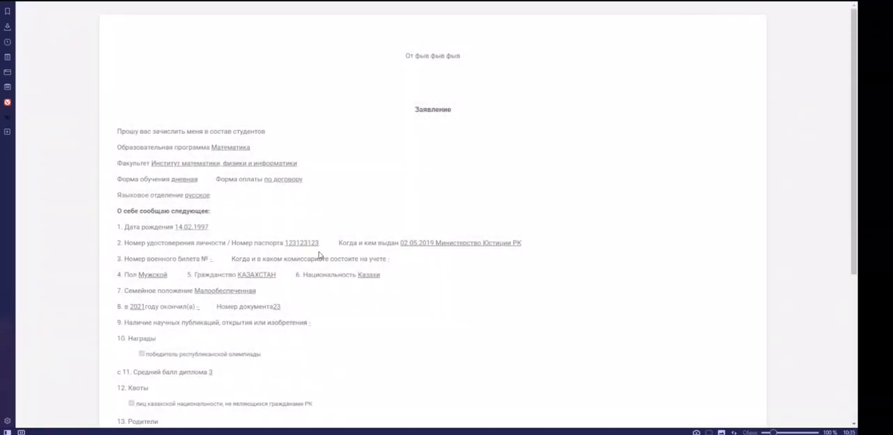
{"action": "scroll", "coordinate": [229, 101], "scroll_direction": "down", "scroll_amount": 4}
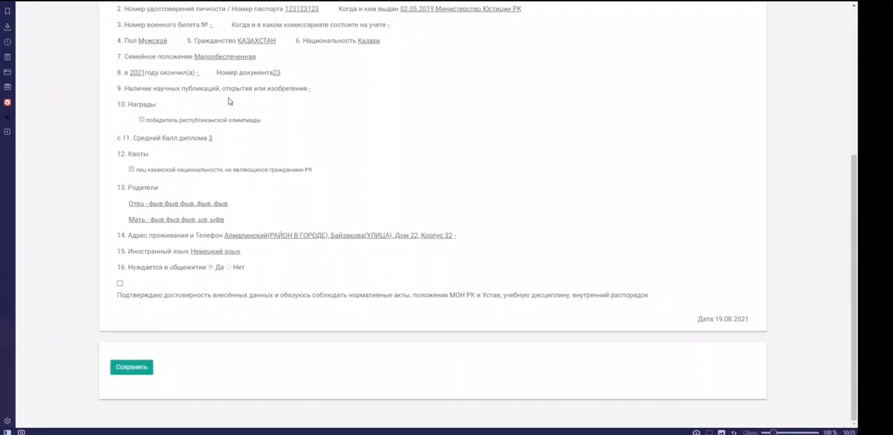
{"action": "scroll", "coordinate": [229, 101], "scroll_direction": "up", "scroll_amount": 4}
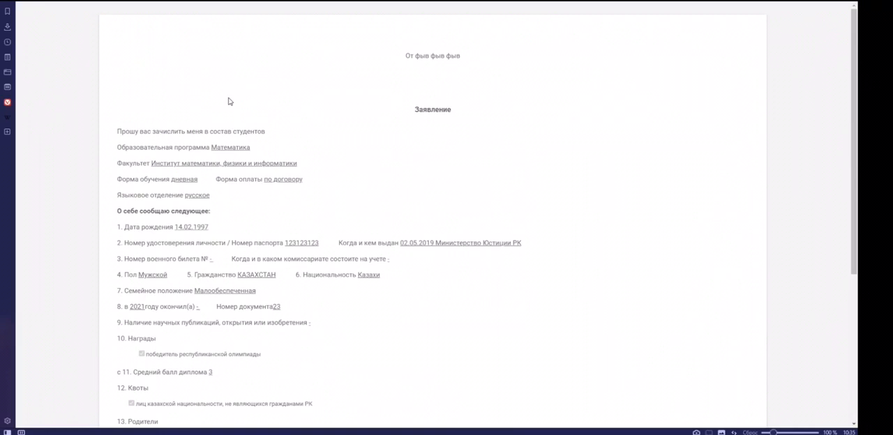
{"action": "scroll", "coordinate": [202, 144], "scroll_direction": "down", "scroll_amount": 4}
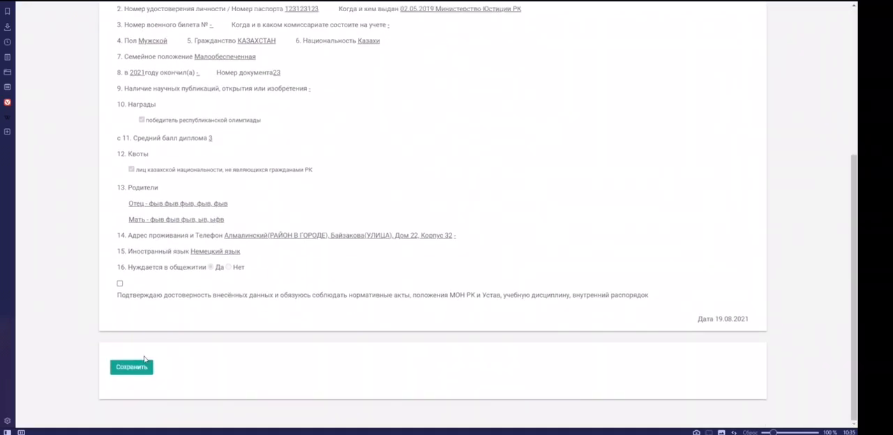
Step: Confirm the accuracy of the entered data, submit the statement and check the application's row in the applications list
{"action": "left_click", "coordinate": [140, 370]}
{"action": "left_click", "coordinate": [120, 283]}
{"action": "left_click", "coordinate": [136, 368]}
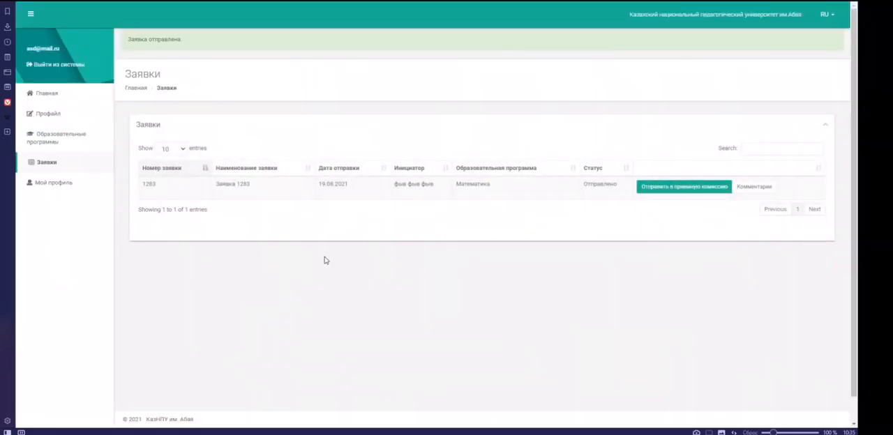
{"action": "left_click_drag", "start_coordinate": [141, 186], "coordinate": [618, 193]}
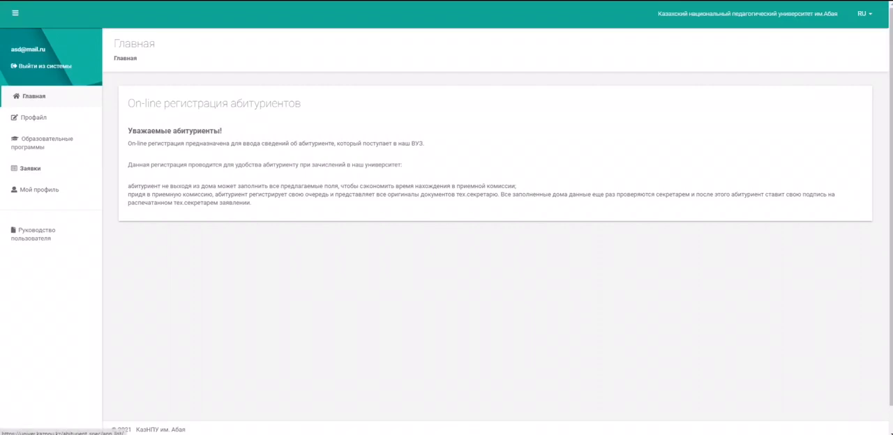
Step: Open the applications list (Заявки) and check the statuses of the Математика and Архитектурный дизайн applications
{"action": "left_click", "coordinate": [30, 168]}
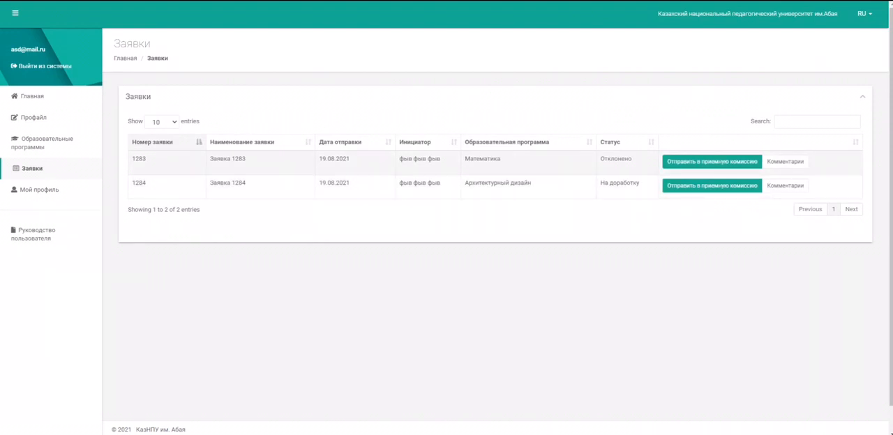
{"action": "left_click_drag", "start_coordinate": [600, 159], "coordinate": [632, 159]}
{"action": "left_click_drag", "start_coordinate": [600, 183], "coordinate": [640, 183]}
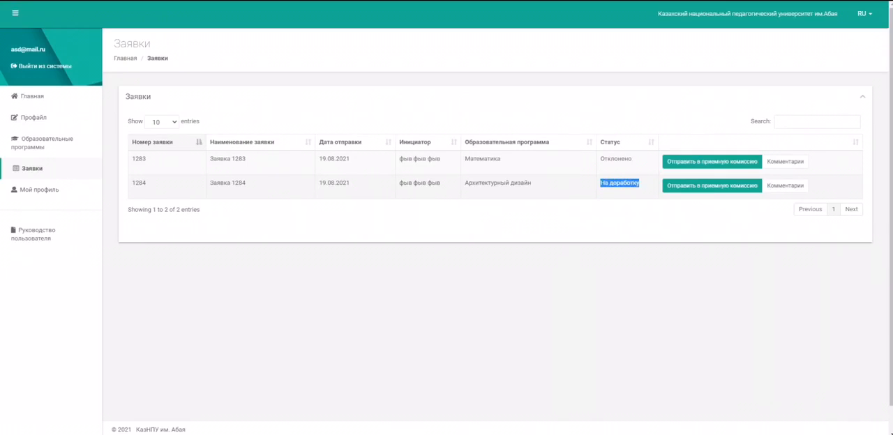
{"action": "left_click", "coordinate": [650, 189]}
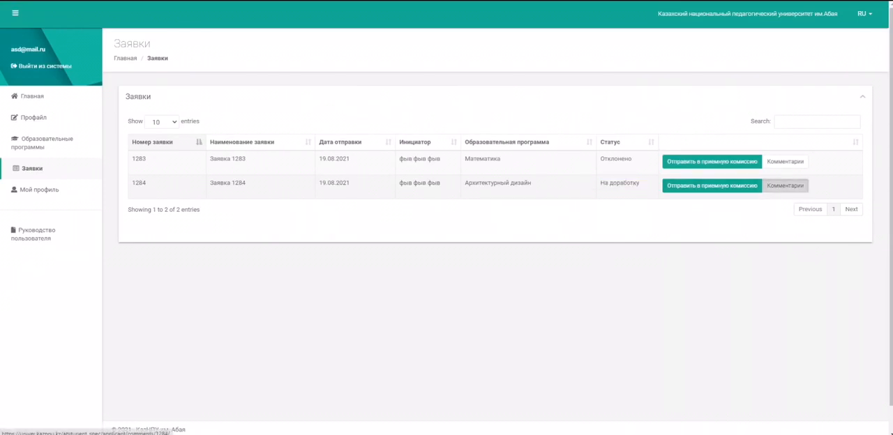
Step: Open the comments on the Архитектурный дизайн application and read the admission commission's latest remark
{"action": "left_click", "coordinate": [785, 185]}
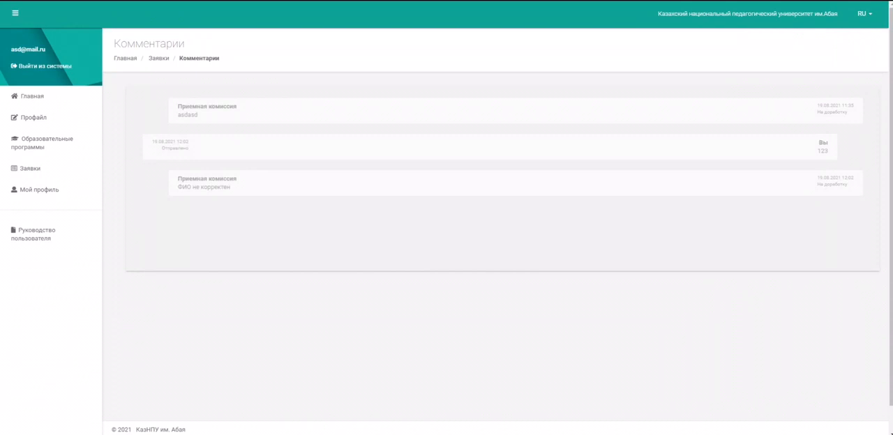
{"action": "left_click_drag", "start_coordinate": [170, 187], "coordinate": [224, 187]}
{"action": "left_click", "coordinate": [226, 188]}
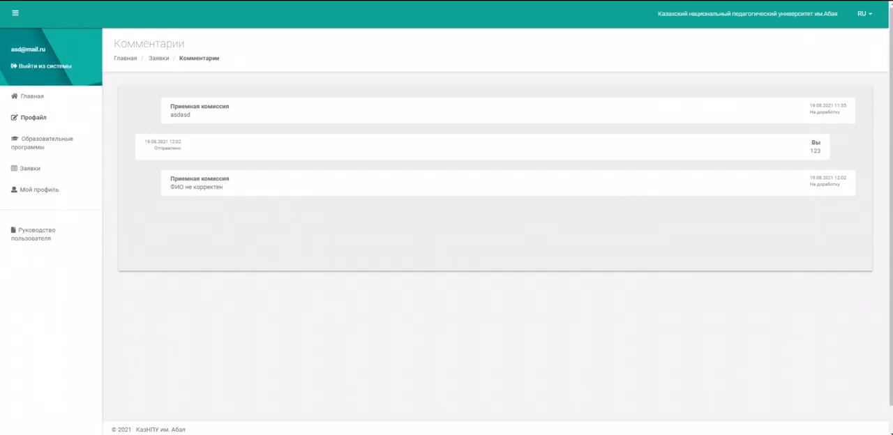
Step: Correct the surname and first name in the applicant's profile and save the questionnaire
{"action": "left_click_drag", "start_coordinate": [301, 120], "coordinate": [265, 121]}
{"action": "type", "text": "апр"}
{"action": "key", "text": "Tab"}
{"action": "type", "text": "апр"}
{"action": "left_click", "coordinate": [194, 277]}
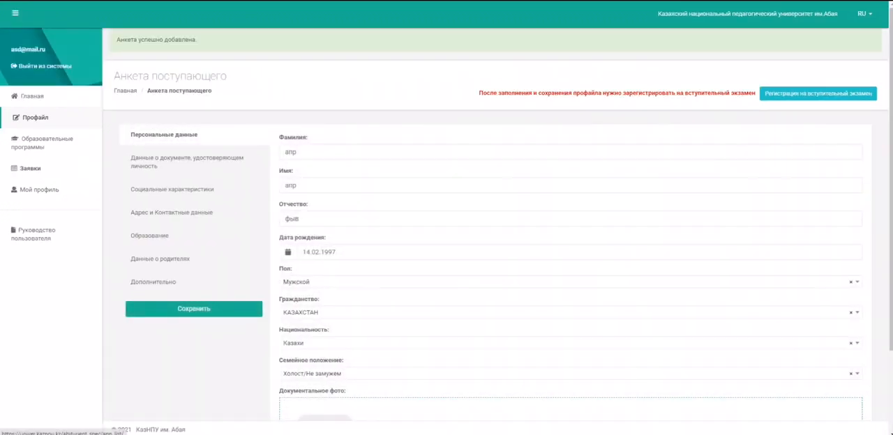
Step: Reopen the Архитектурный дизайн application for resubmission, review its certificate data and subject scores, and save it
{"action": "left_click", "coordinate": [30, 168]}
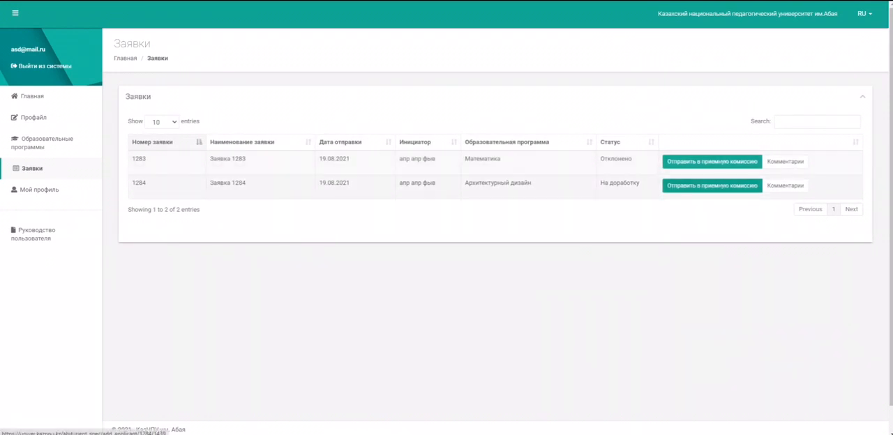
{"action": "left_click", "coordinate": [713, 185]}
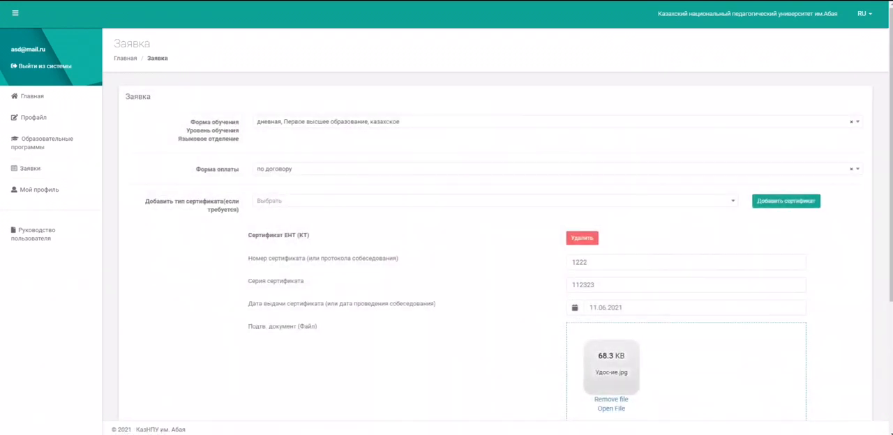
{"action": "scroll", "coordinate": [488, 244], "scroll_direction": "down", "scroll_amount": 3}
{"action": "scroll", "coordinate": [488, 244], "scroll_direction": "up", "scroll_amount": 3}
{"action": "scroll", "coordinate": [611, 215], "scroll_direction": "down", "scroll_amount": 3}
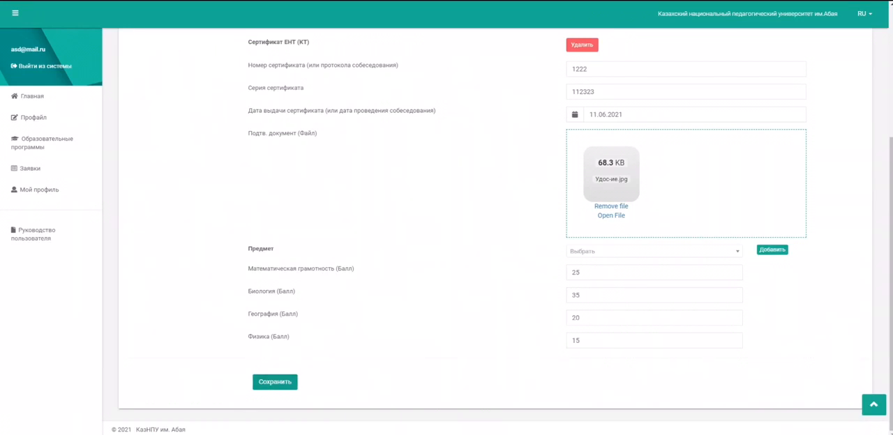
{"action": "left_click", "coordinate": [275, 382]}
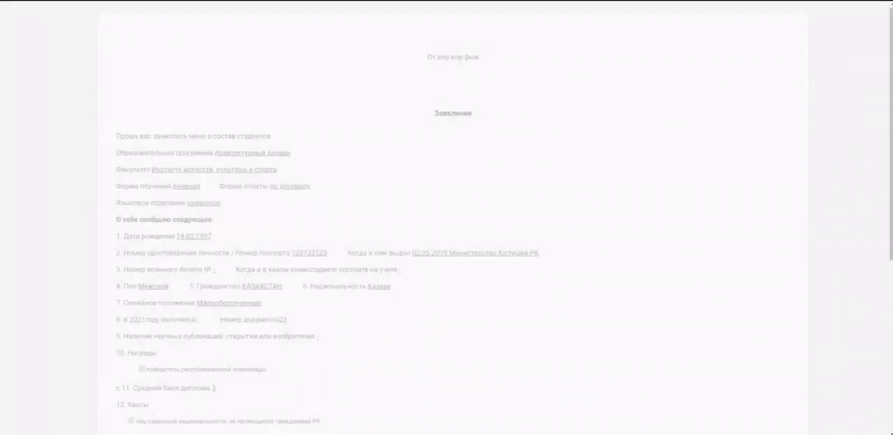
Step: Confirm the accuracy of the statement's data, add the comment исправил and submit the revised application
{"action": "scroll", "coordinate": [444, 218], "scroll_direction": "down", "scroll_amount": 5}
{"action": "left_click", "coordinate": [110, 244]}
{"action": "left_click", "coordinate": [132, 347]}
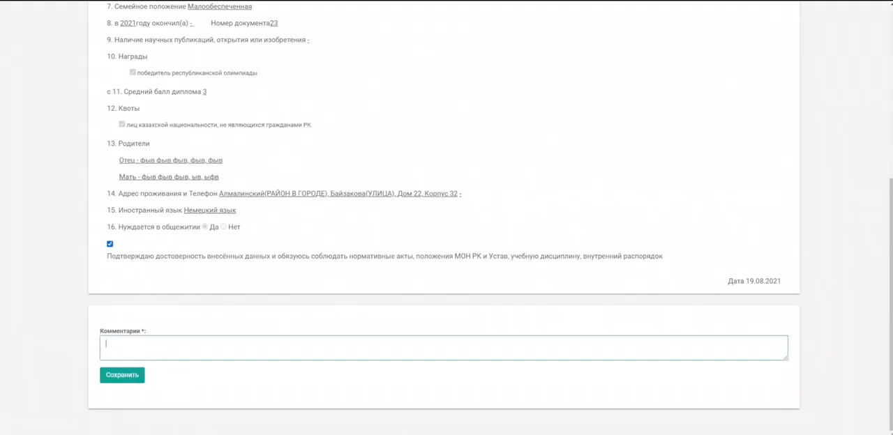
{"action": "type", "text": "исправил"}
{"action": "left_click", "coordinate": [122, 375]}
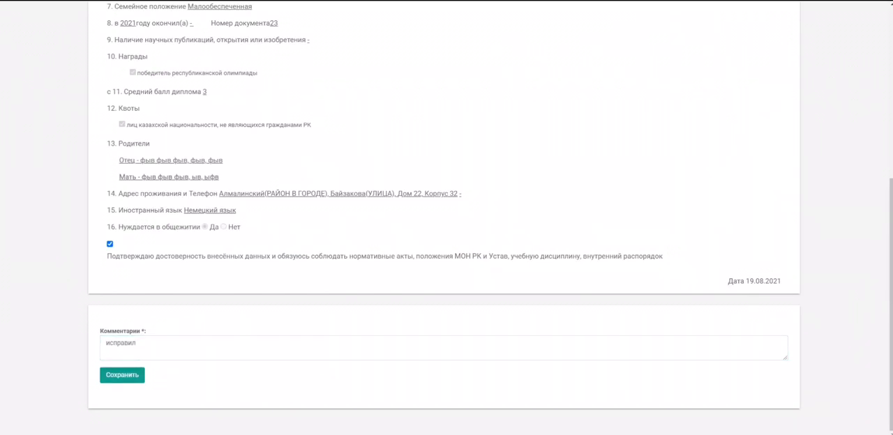